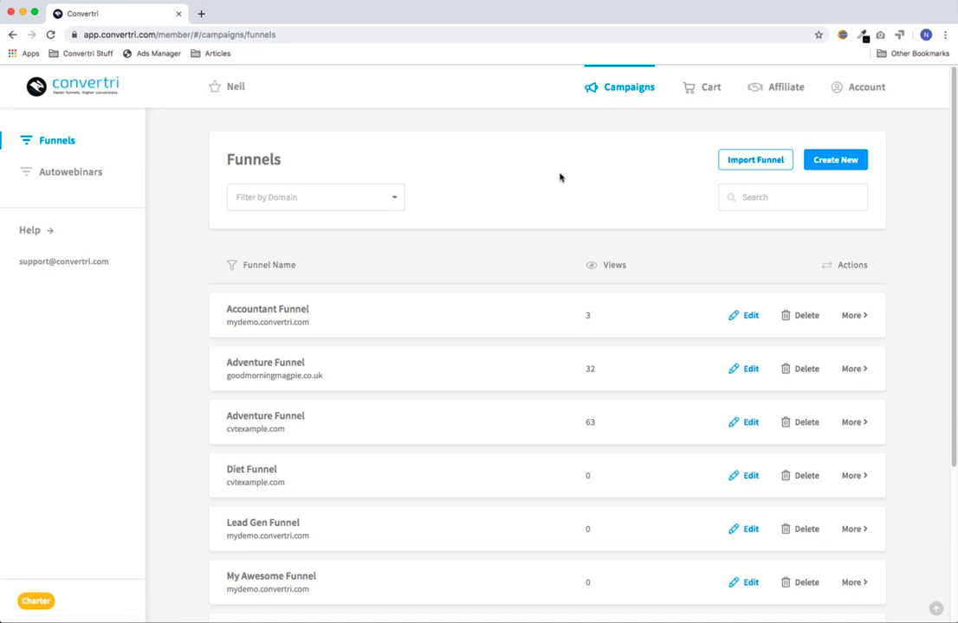
Create a new autowebinar named Autowebinar 1 on the cvtexample.com domain.
{"action": "left_click", "coordinate": [58, 173]}
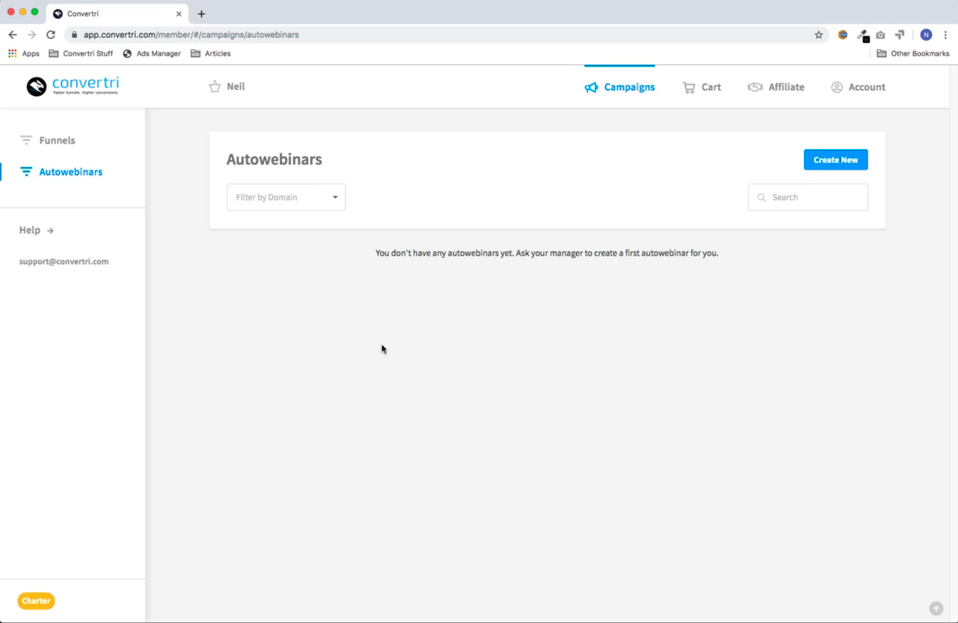
{"action": "left_click", "coordinate": [827, 167]}
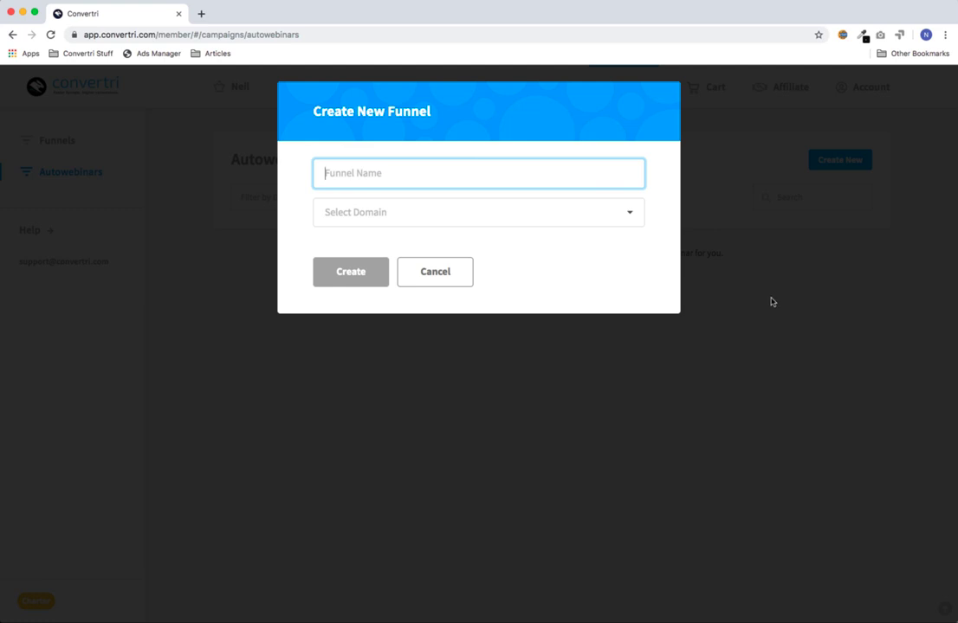
{"action": "type", "text": "Autowebinar 1"}
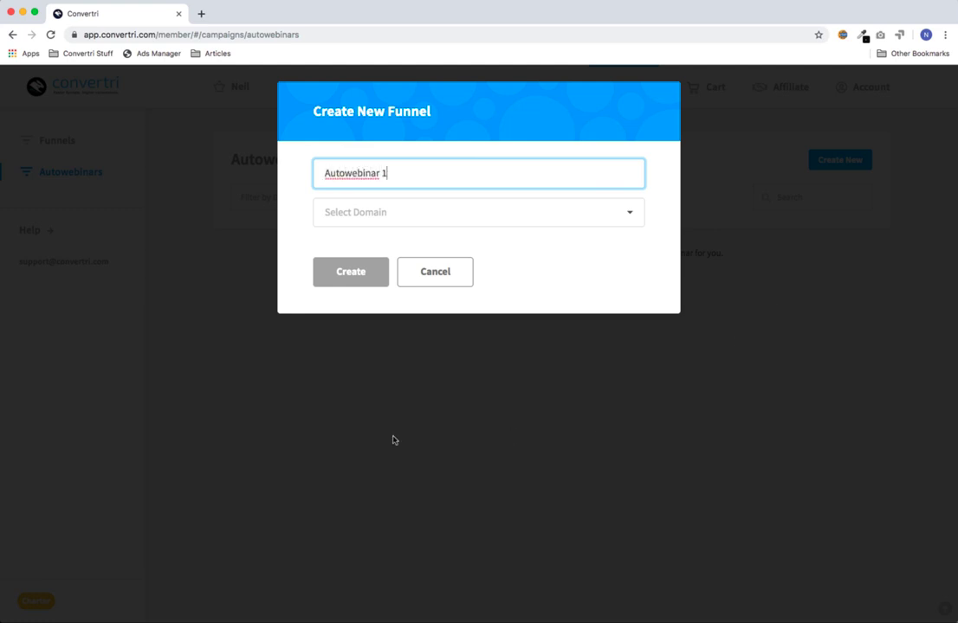
{"action": "left_click", "coordinate": [627, 214]}
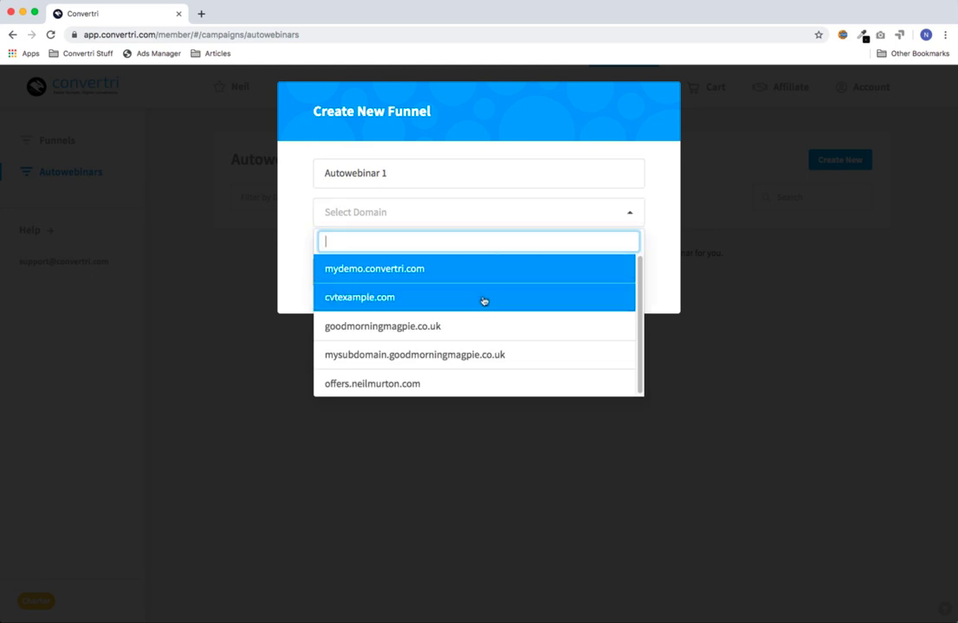
{"action": "left_click", "coordinate": [482, 298]}
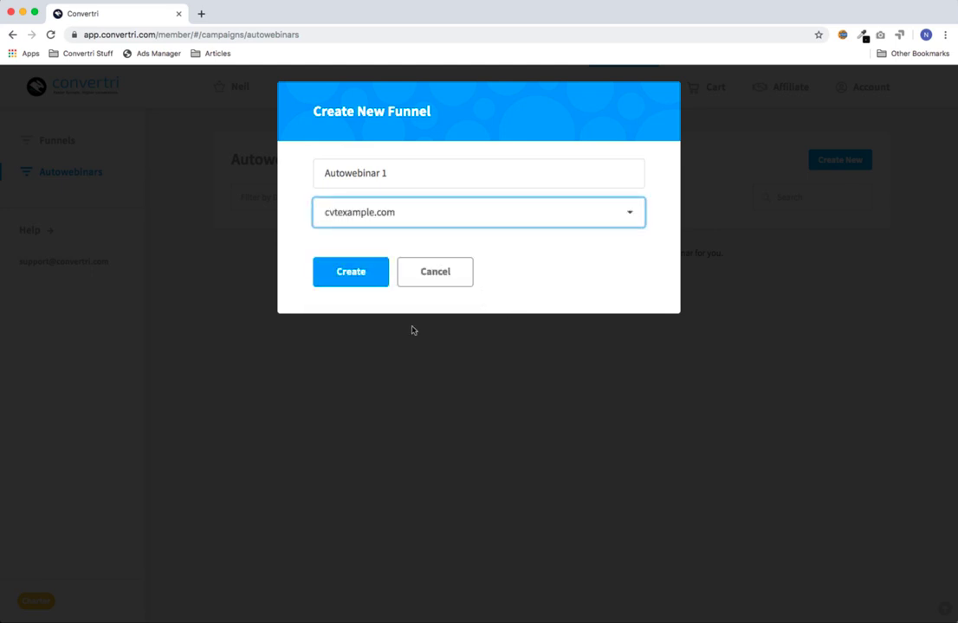
{"action": "left_click", "coordinate": [359, 282]}
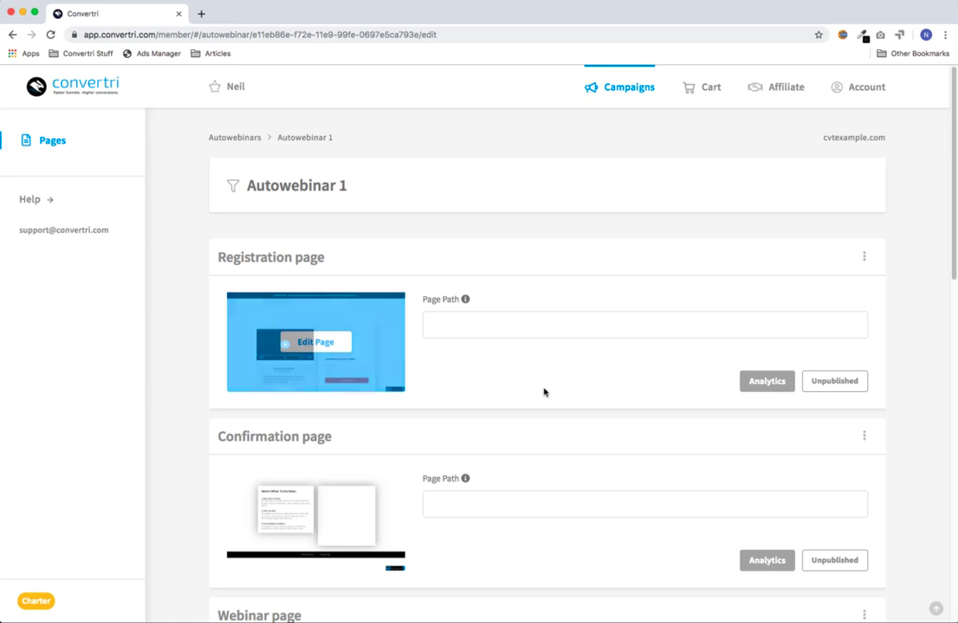
Look through all the pages of the autowebinar, from the Registration page to the Expired page.
{"action": "scroll", "coordinate": [571, 397], "scroll_direction": "down", "scroll_amount": 9}
{"action": "scroll", "coordinate": [570, 398], "scroll_direction": "up", "scroll_amount": 10}
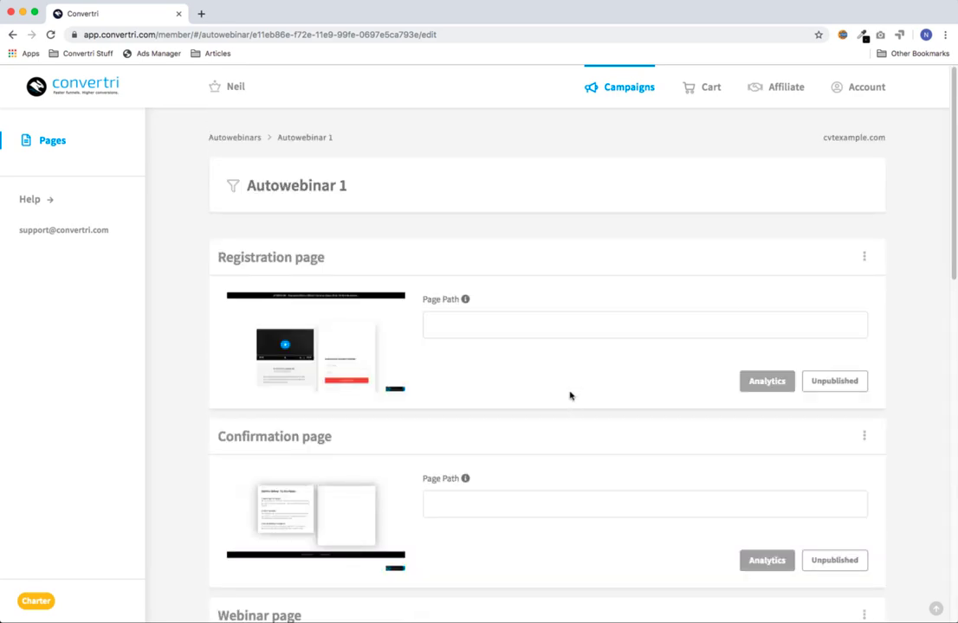
{"action": "scroll", "coordinate": [565, 394], "scroll_direction": "down", "scroll_amount": 3}
{"action": "scroll", "coordinate": [564, 396], "scroll_direction": "down", "scroll_amount": 6}
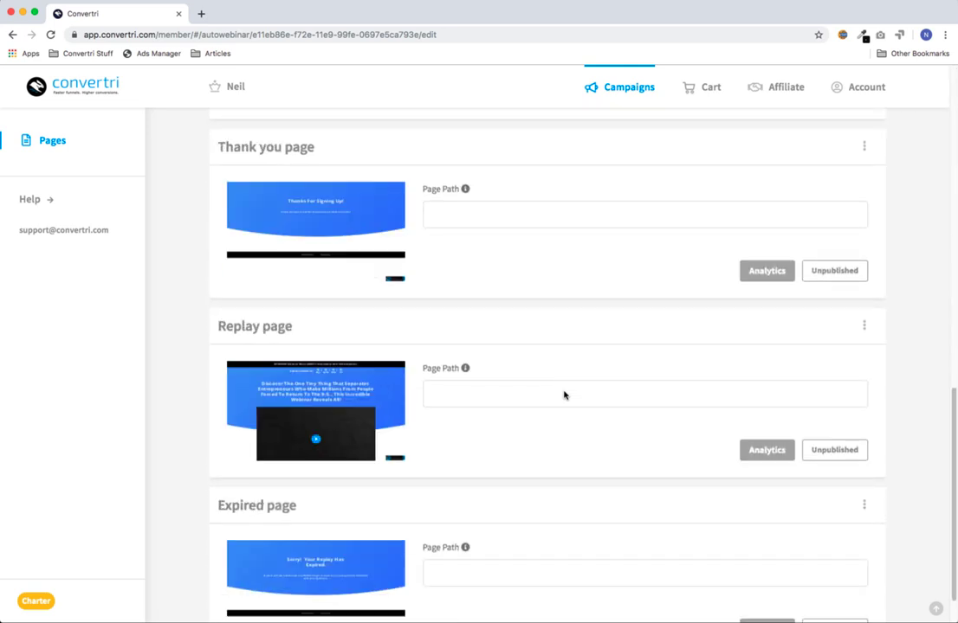
{"action": "scroll", "coordinate": [564, 393], "scroll_direction": "up", "scroll_amount": 6}
{"action": "scroll", "coordinate": [564, 391], "scroll_direction": "up", "scroll_amount": 1}
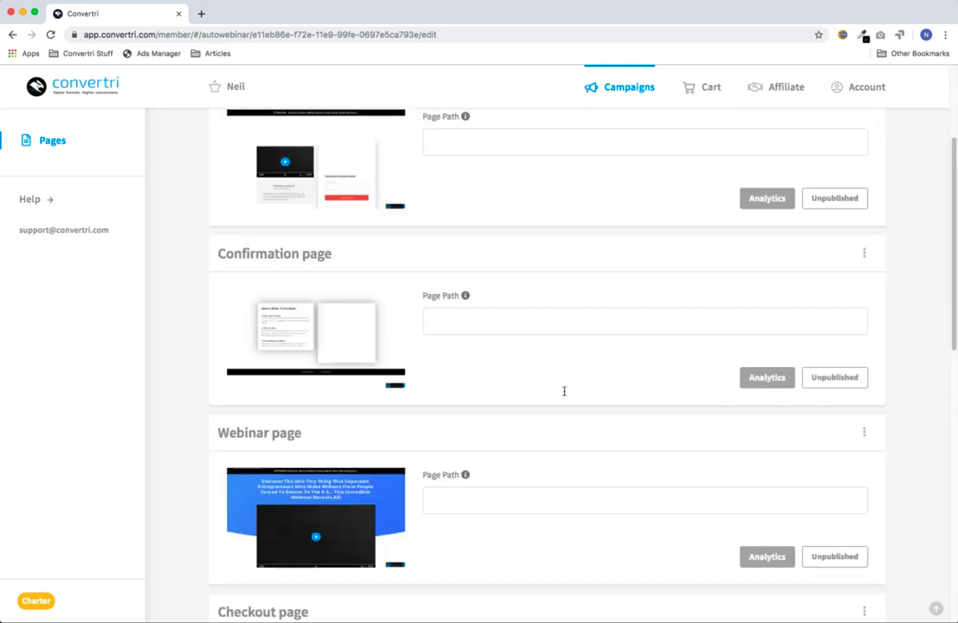
{"action": "scroll", "coordinate": [564, 395], "scroll_direction": "up", "scroll_amount": 2}
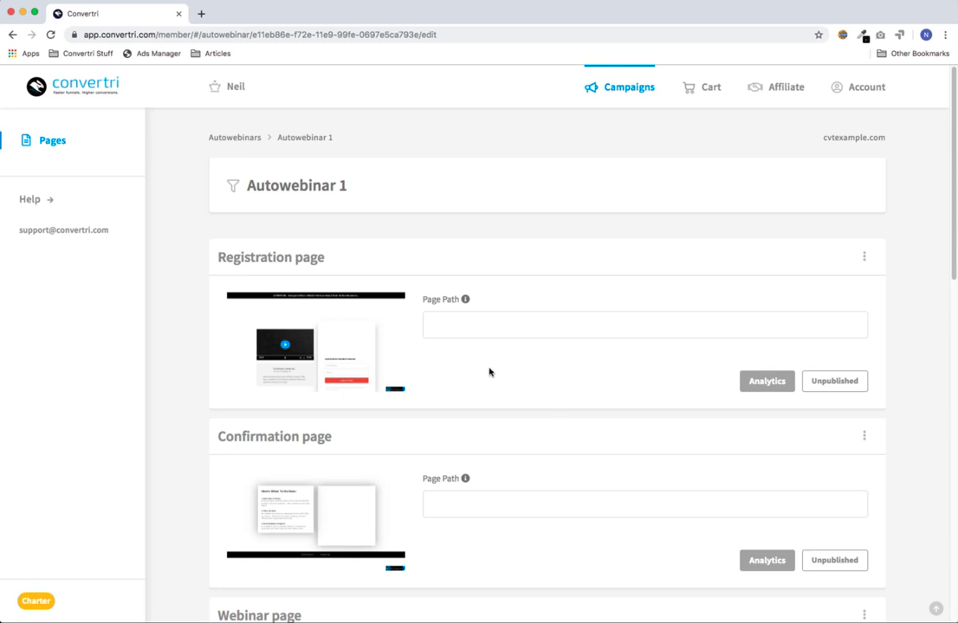
Set the Registration page path to aw1/registration and the Confirmation page path to aw1/confirmation.
{"action": "left_click", "coordinate": [442, 327]}
{"action": "type", "text": "aw1/registration"}
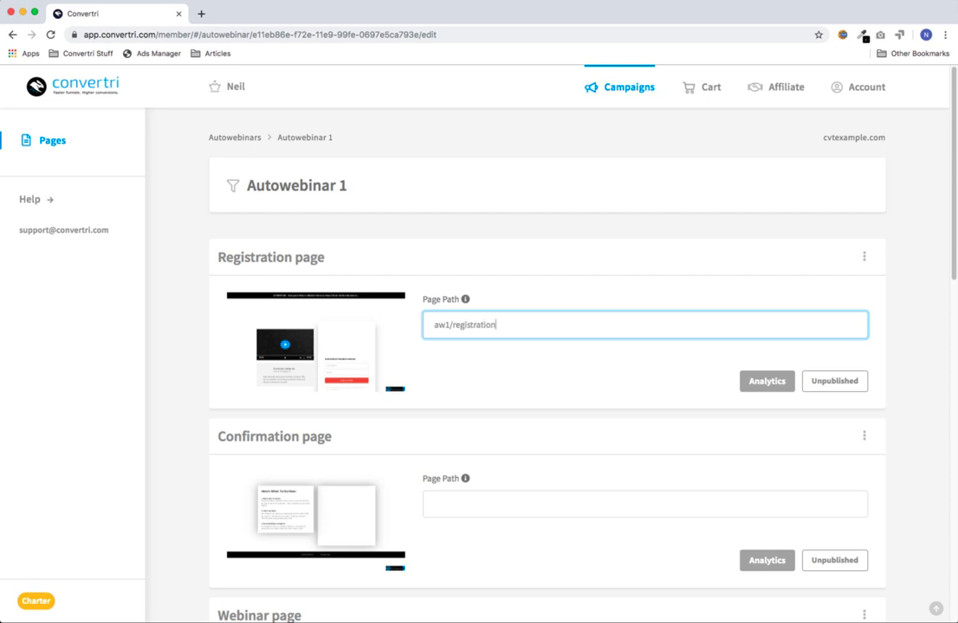
{"action": "left_click", "coordinate": [476, 504]}
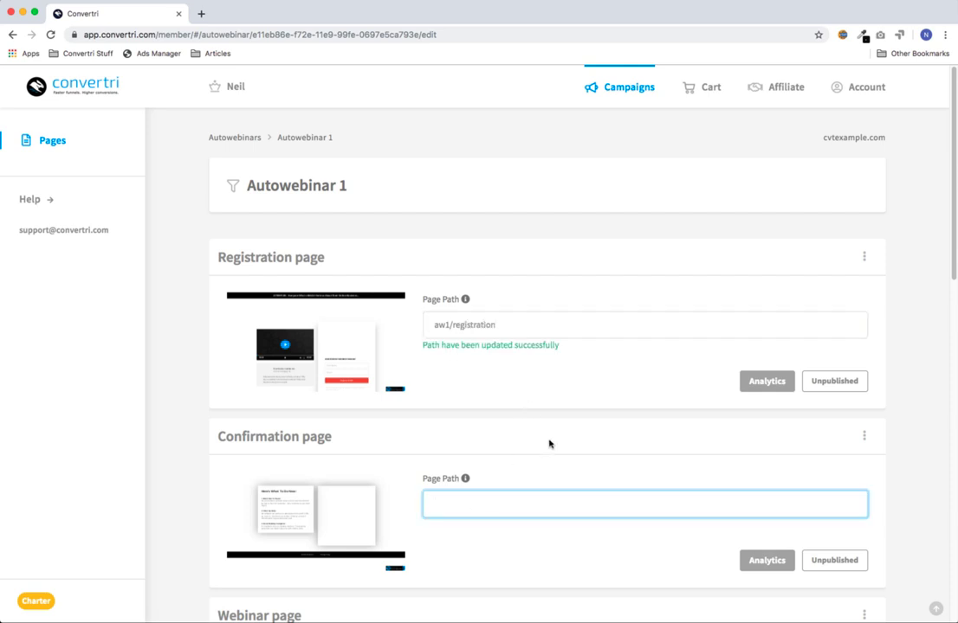
{"action": "type", "text": "aw1/confirmation"}
Set the Webinar page path to aw1/webinar and the Checkout page path to aw1/checkout.
{"action": "scroll", "coordinate": [464, 310], "scroll_direction": "down", "scroll_amount": 5}
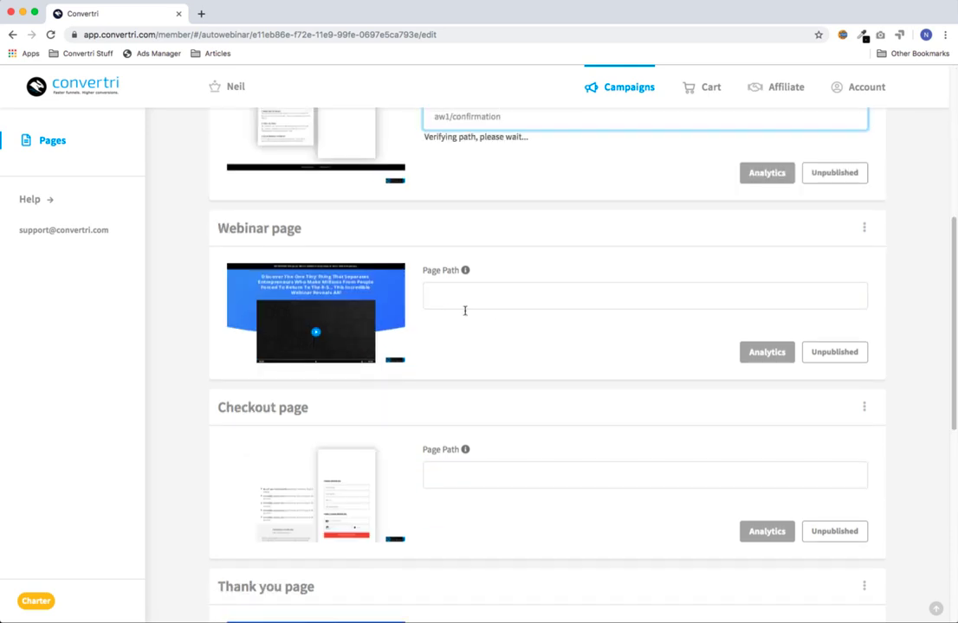
{"action": "left_click", "coordinate": [464, 296]}
{"action": "type", "text": "aw1/webinar"}
{"action": "key", "text": "Tab"}
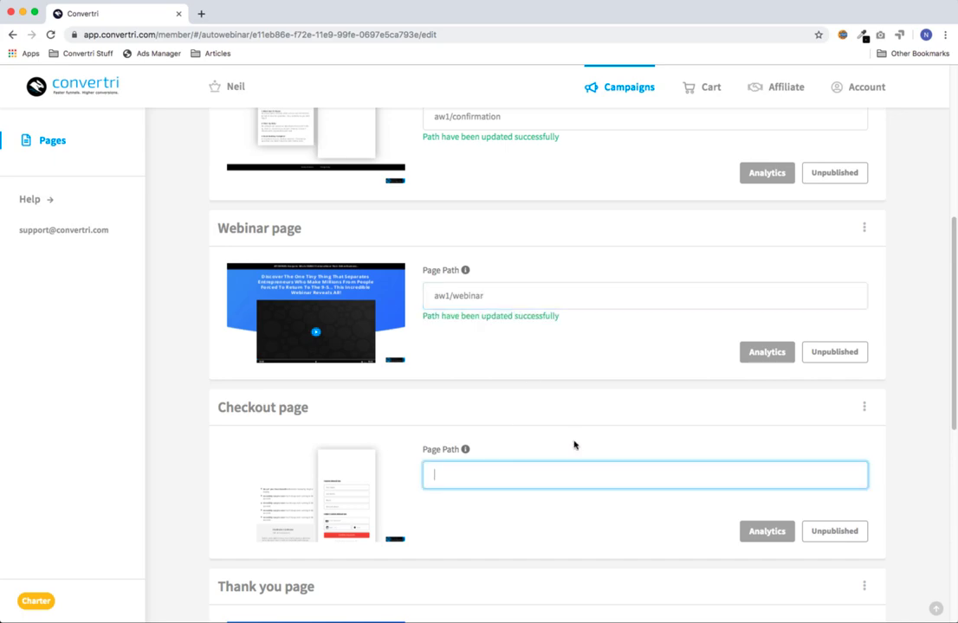
{"action": "type", "text": "aw1/checkout"}
{"action": "key", "text": "Tab"}
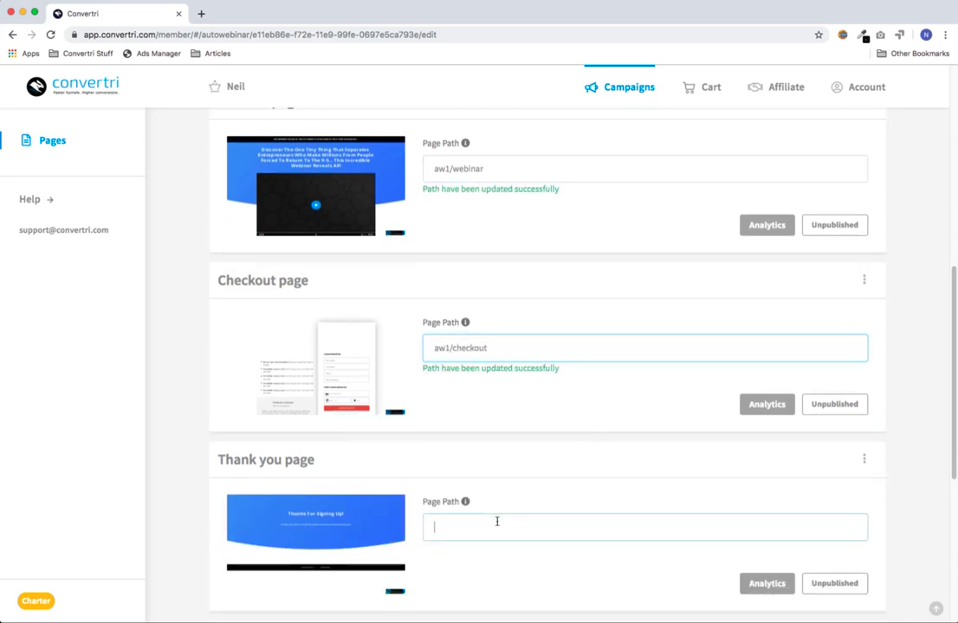
Set the Thank you, Replay and Expired page paths to aw1/thankyou, aw1/replay and aw1/expired.
{"action": "type", "text": "aw1/thankyou"}
{"action": "key", "text": "Tab"}
{"action": "type", "text": "aw1/replay"}
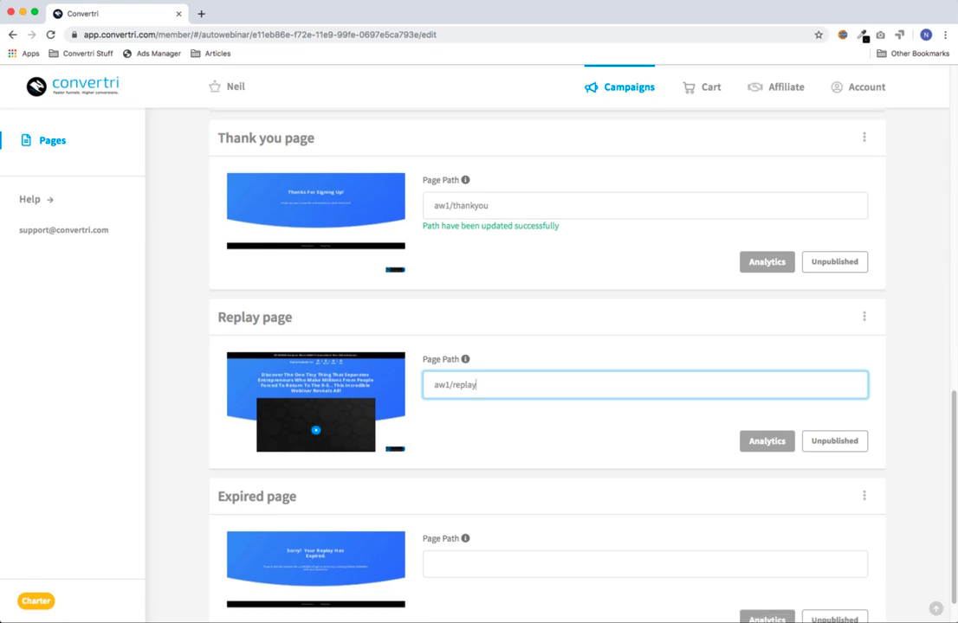
{"action": "key", "text": "Tab"}
{"action": "type", "text": "aw1/expired"}
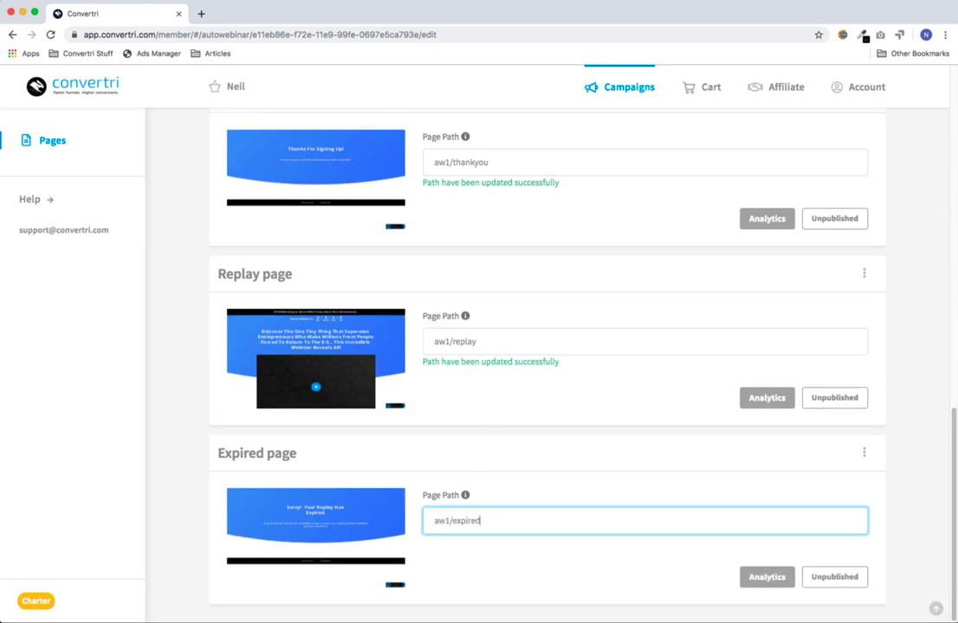
Open the Registration page for editing, look over its layout and dismiss the tip.
{"action": "scroll", "coordinate": [598, 411], "scroll_direction": "up", "scroll_amount": 10}
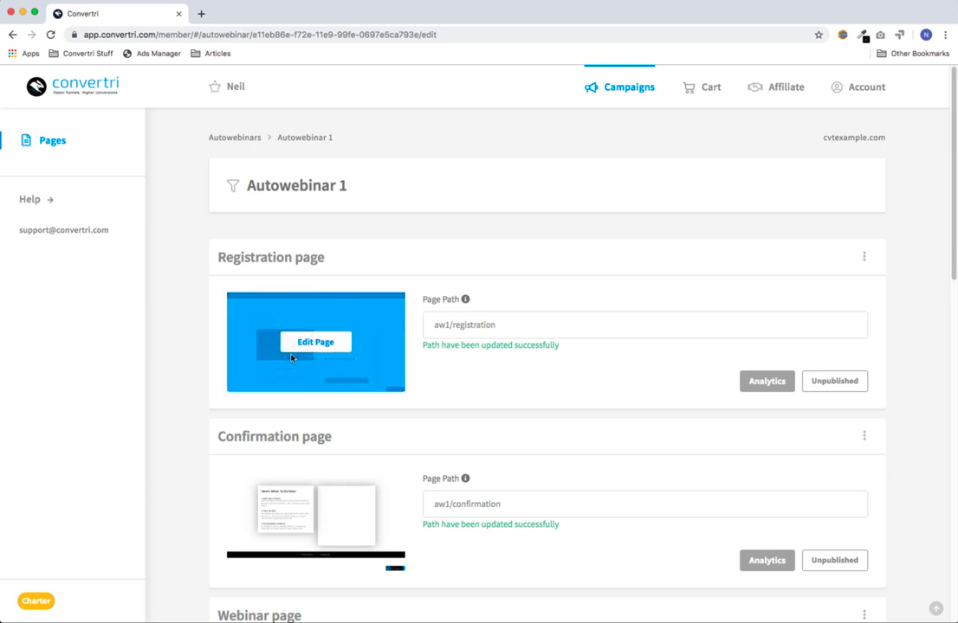
{"action": "left_click", "coordinate": [310, 348]}
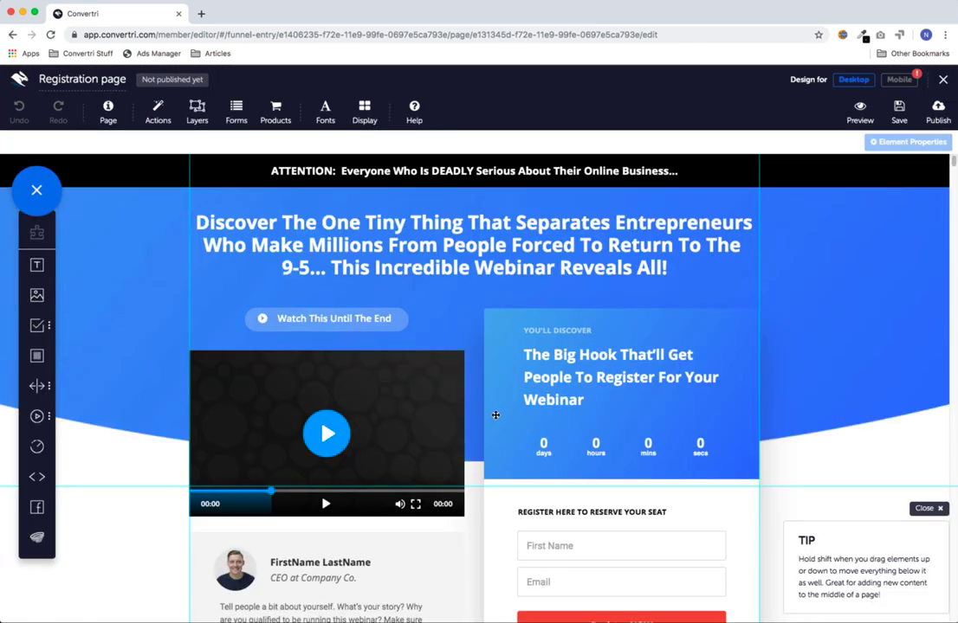
{"action": "scroll", "coordinate": [495, 415], "scroll_direction": "down", "scroll_amount": 8}
{"action": "scroll", "coordinate": [495, 414], "scroll_direction": "up", "scroll_amount": 5}
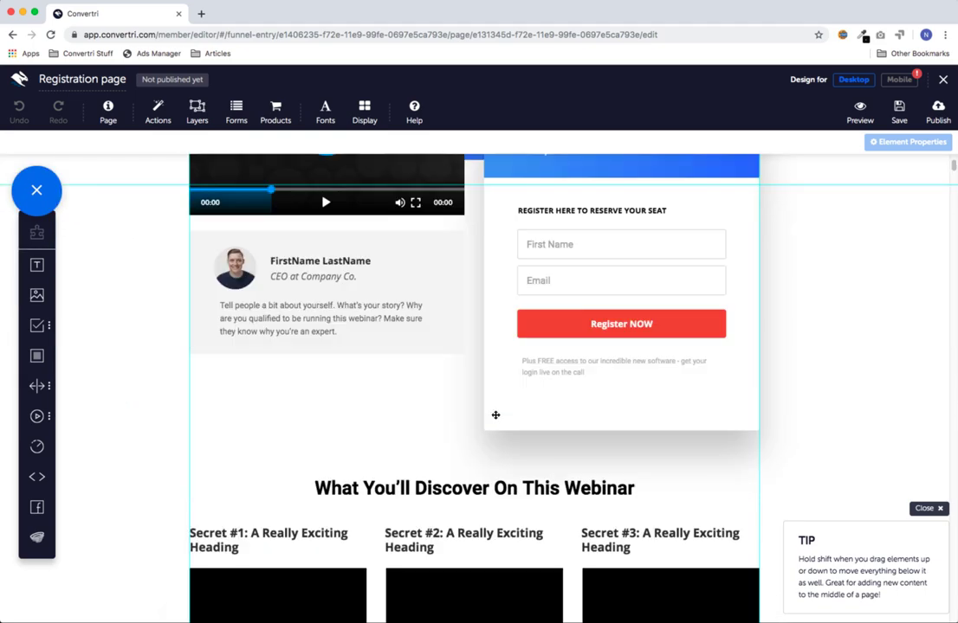
{"action": "scroll", "coordinate": [496, 414], "scroll_direction": "up", "scroll_amount": 5}
{"action": "left_click", "coordinate": [926, 508]}
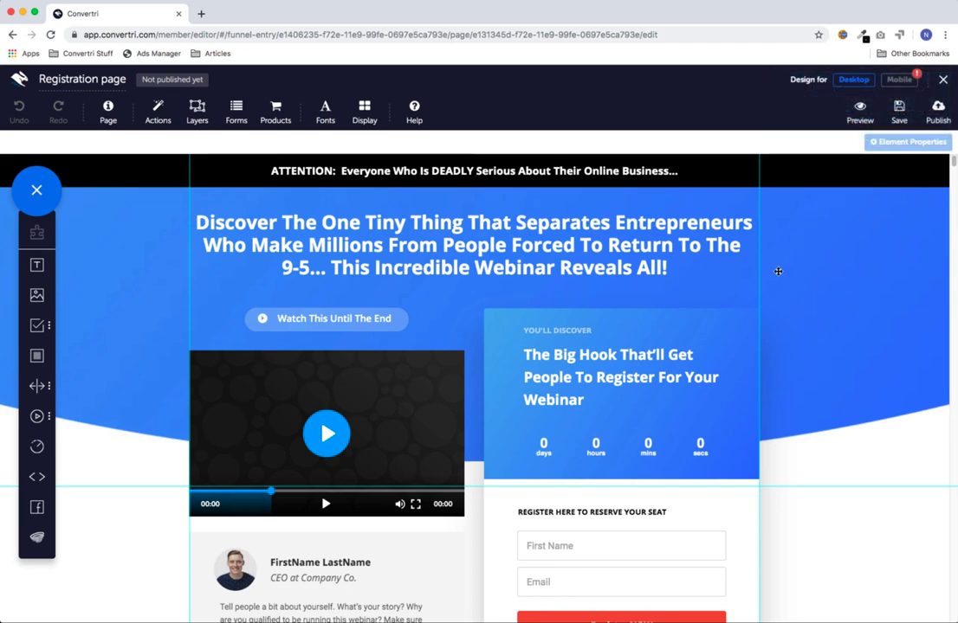
Delete the video and move the grey presenter bio box up into its place at about x 0, y 363.
{"action": "scroll", "coordinate": [745, 339], "scroll_direction": "down", "scroll_amount": 2}
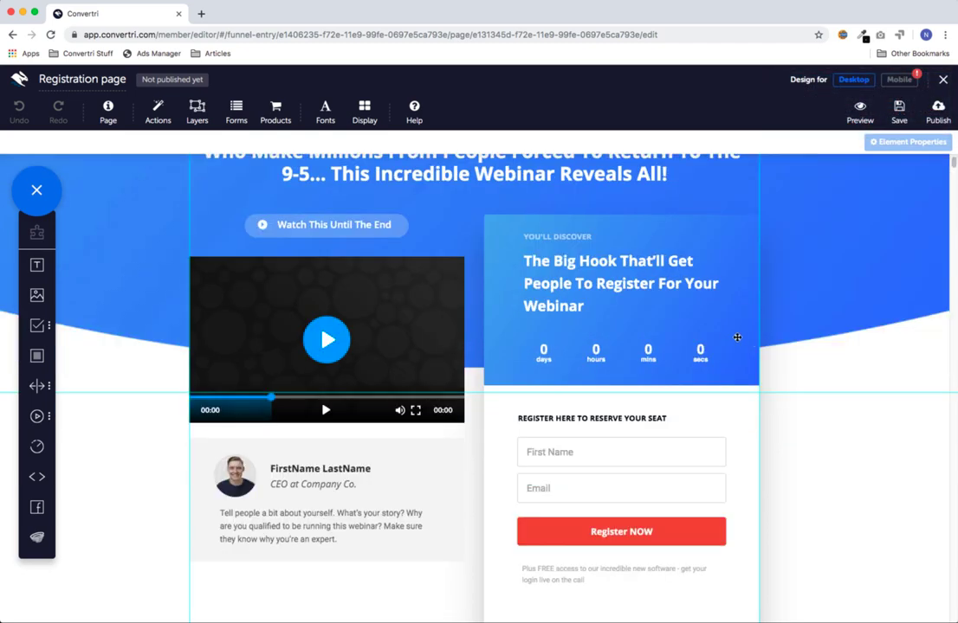
{"action": "left_click", "coordinate": [310, 246]}
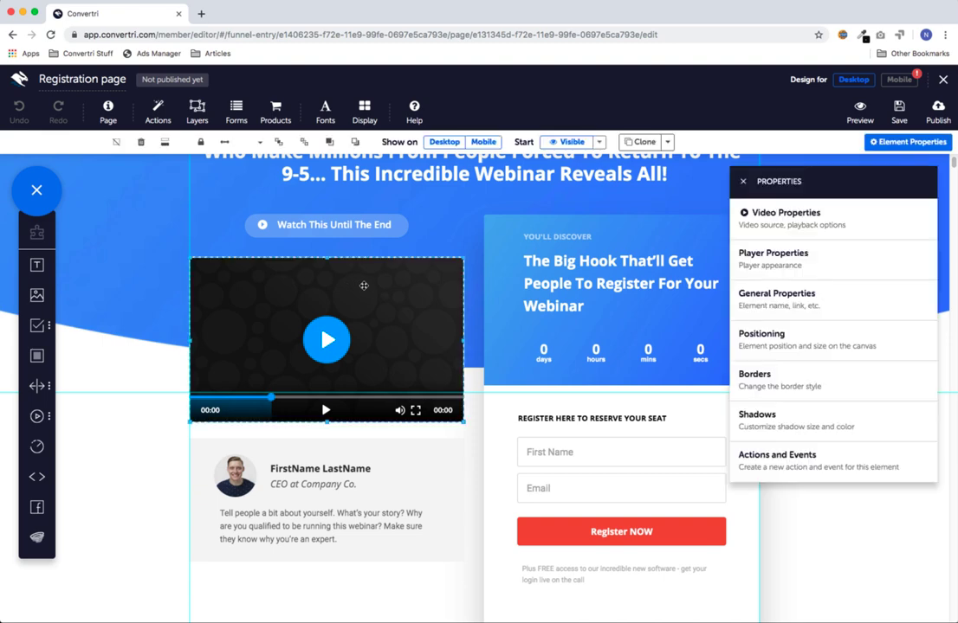
{"action": "left_click", "coordinate": [141, 143]}
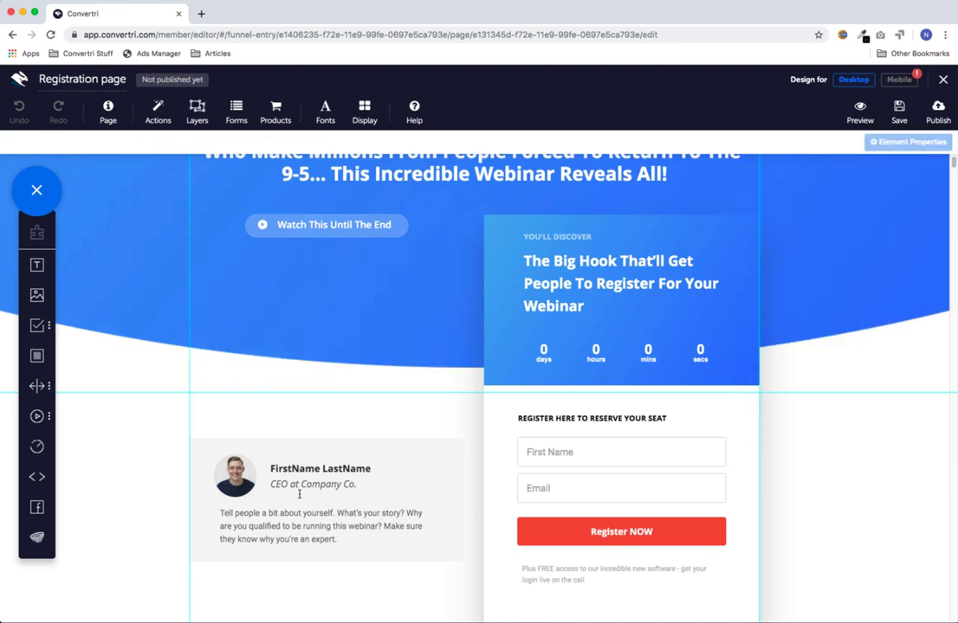
{"action": "left_click", "coordinate": [200, 445]}
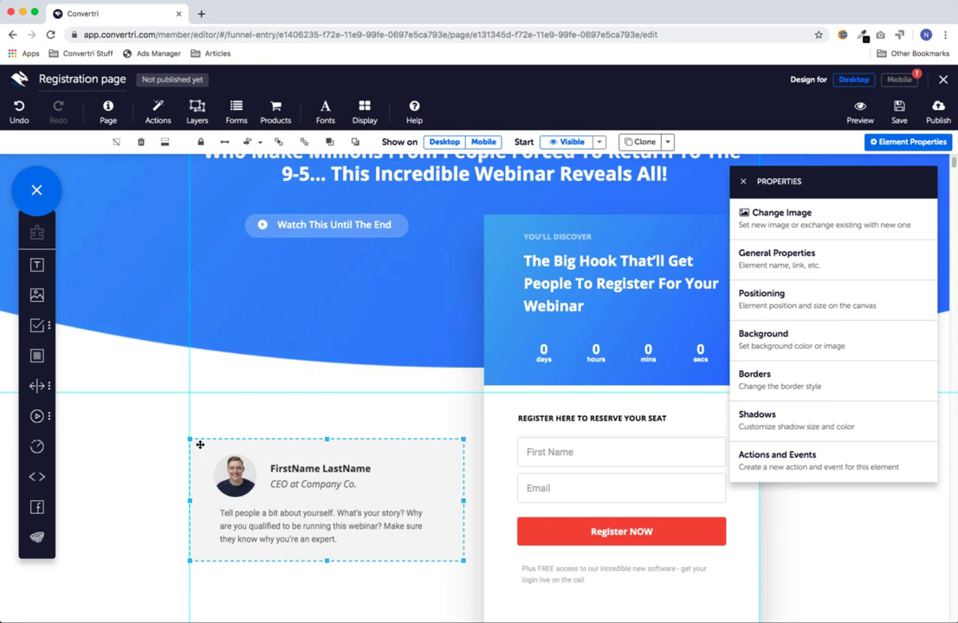
{"action": "left_click_drag", "start_coordinate": [200, 445], "coordinate": [200, 282]}
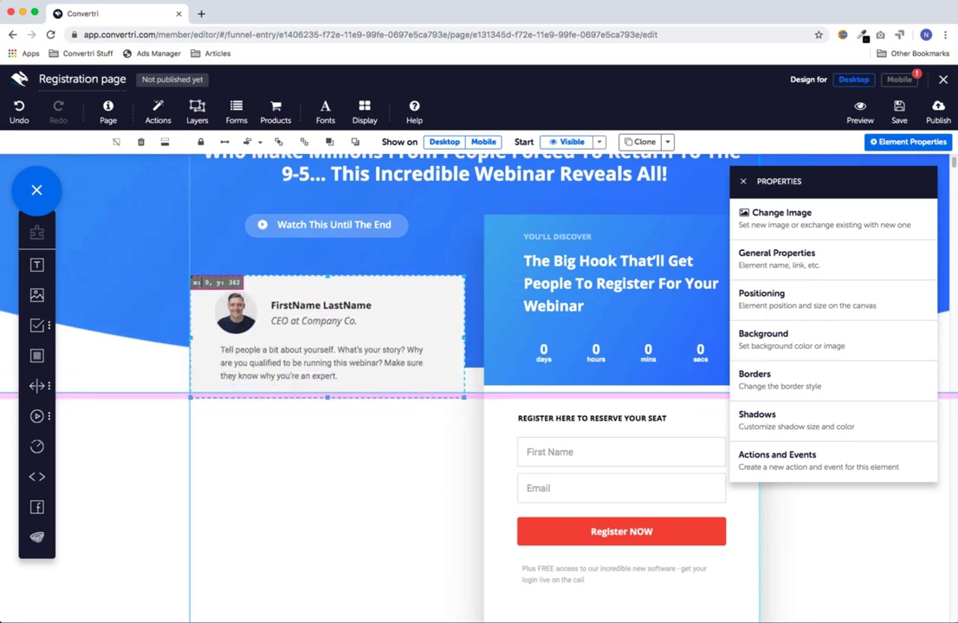
Delete the "Watch This Until The End" badge and its text from above the presenter bio box.
{"action": "left_click", "coordinate": [250, 232]}
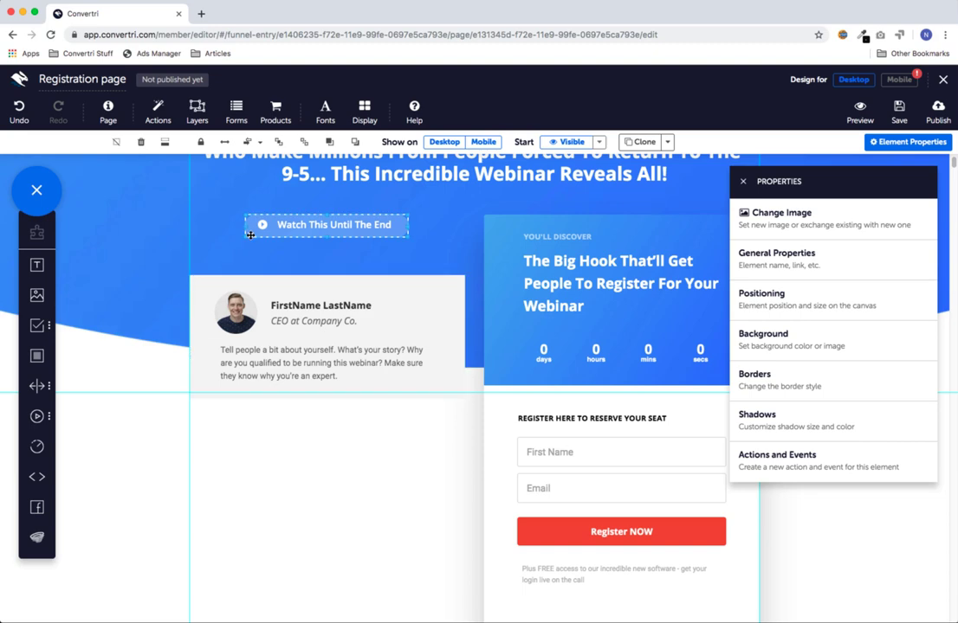
{"action": "left_click", "coordinate": [140, 142]}
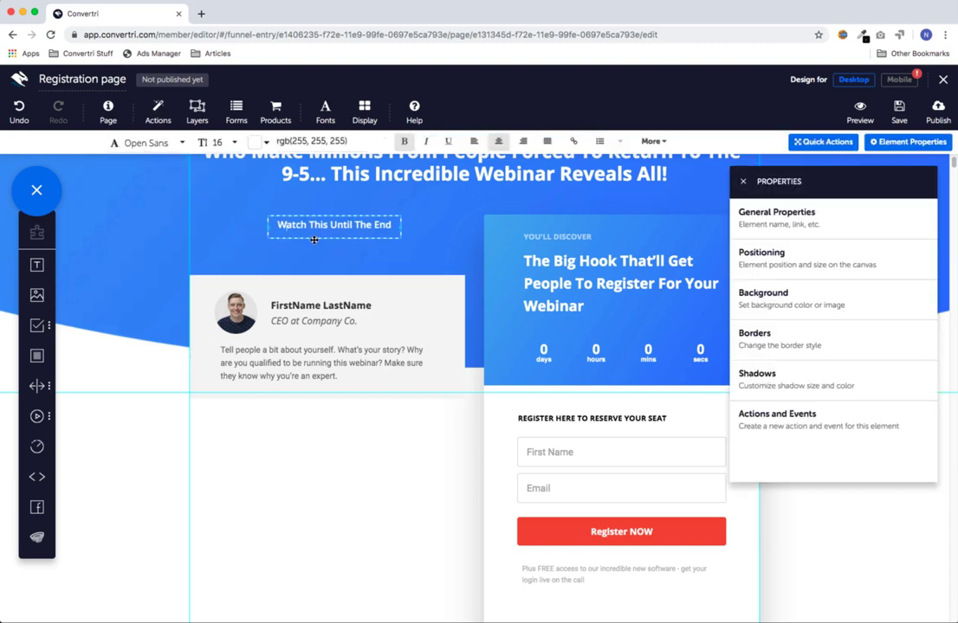
{"action": "left_click", "coordinate": [313, 240]}
{"action": "left_click", "coordinate": [140, 143]}
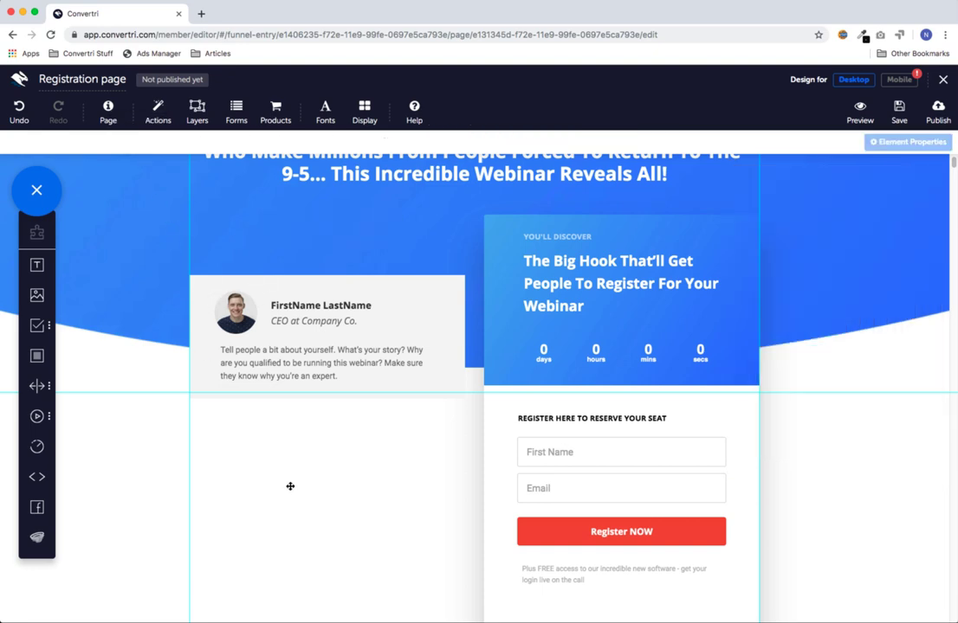
{"action": "scroll", "coordinate": [291, 486], "scroll_direction": "down", "scroll_amount": 1}
{"action": "scroll", "coordinate": [292, 485], "scroll_direction": "up", "scroll_amount": 1}
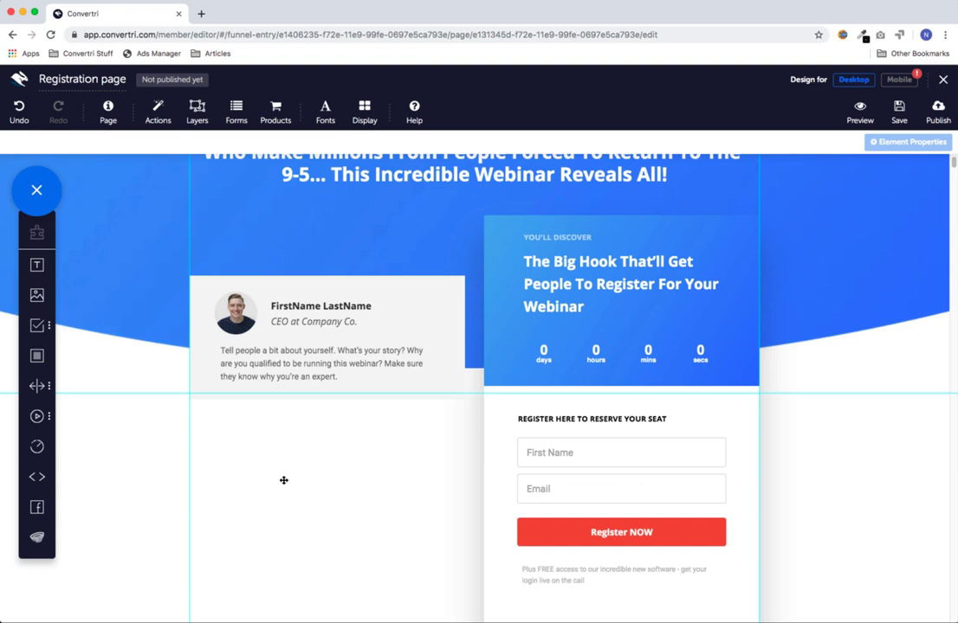
Configure the registration box's countdown timer in Restart mode with a delay of 10 minutes.
{"action": "left_click", "coordinate": [592, 355]}
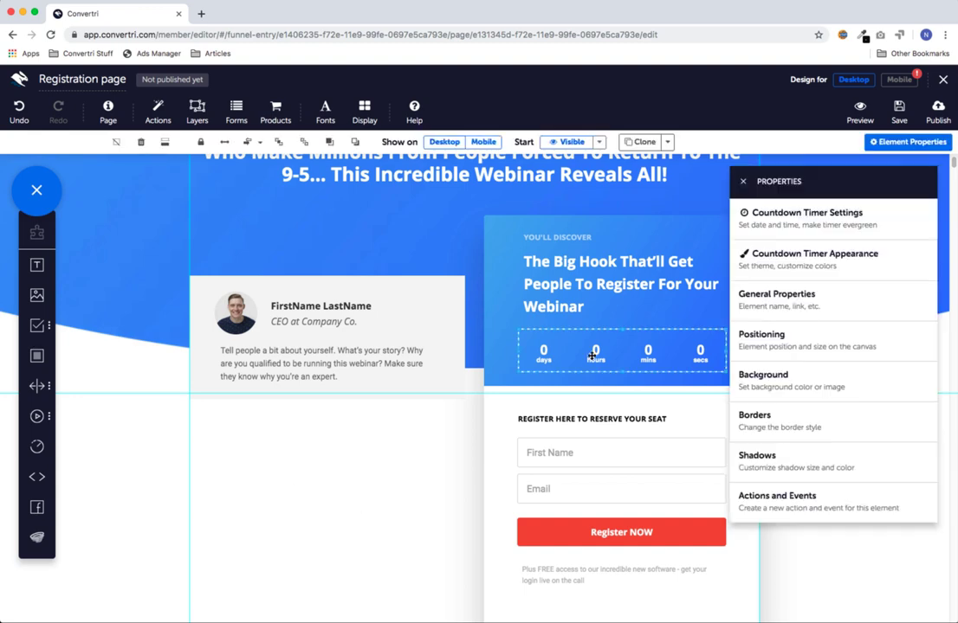
{"action": "left_click", "coordinate": [141, 144]}
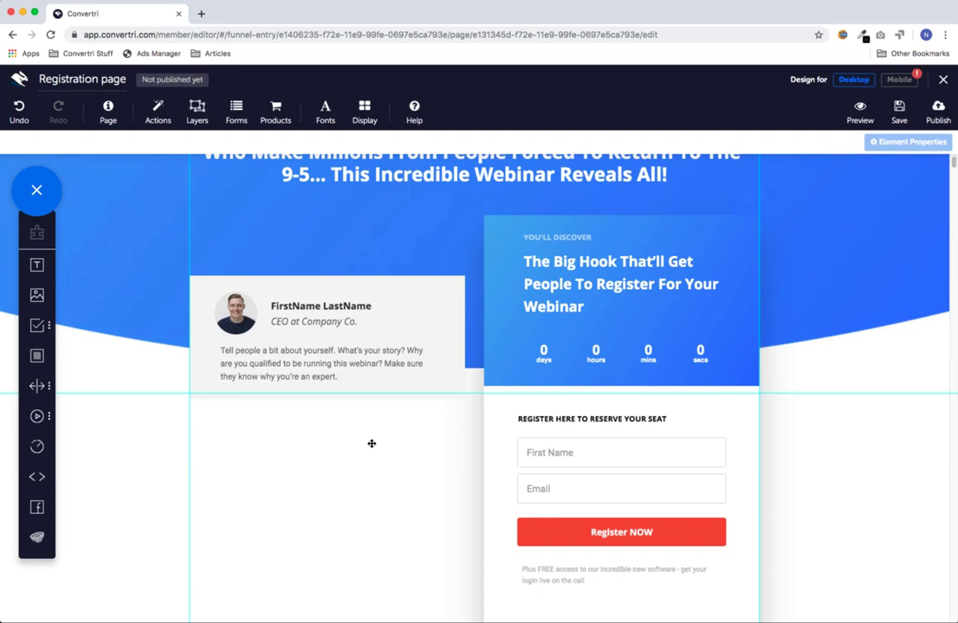
{"action": "left_click", "coordinate": [529, 372]}
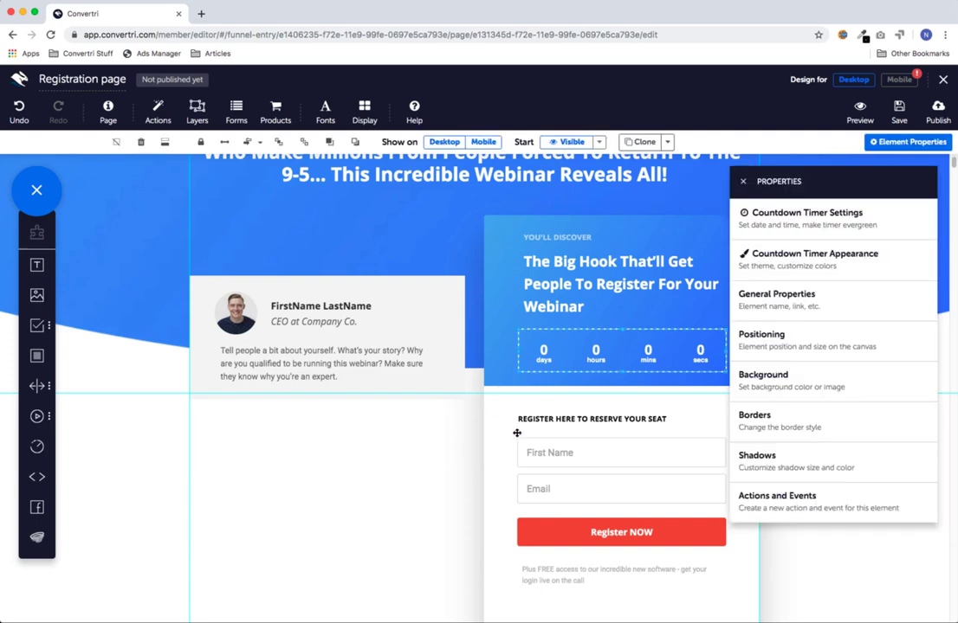
{"action": "left_click", "coordinate": [823, 234]}
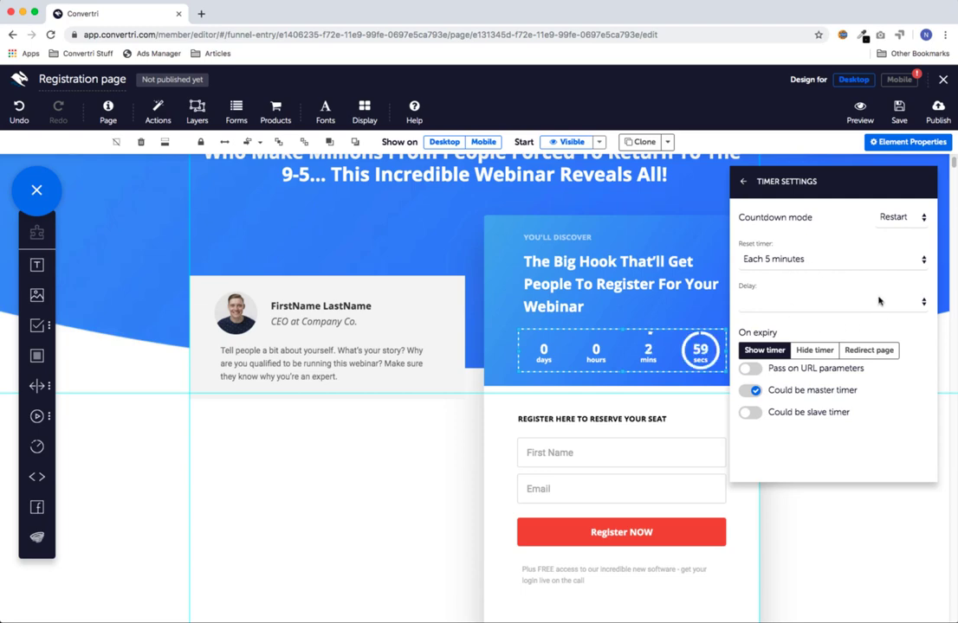
{"action": "left_click", "coordinate": [771, 301]}
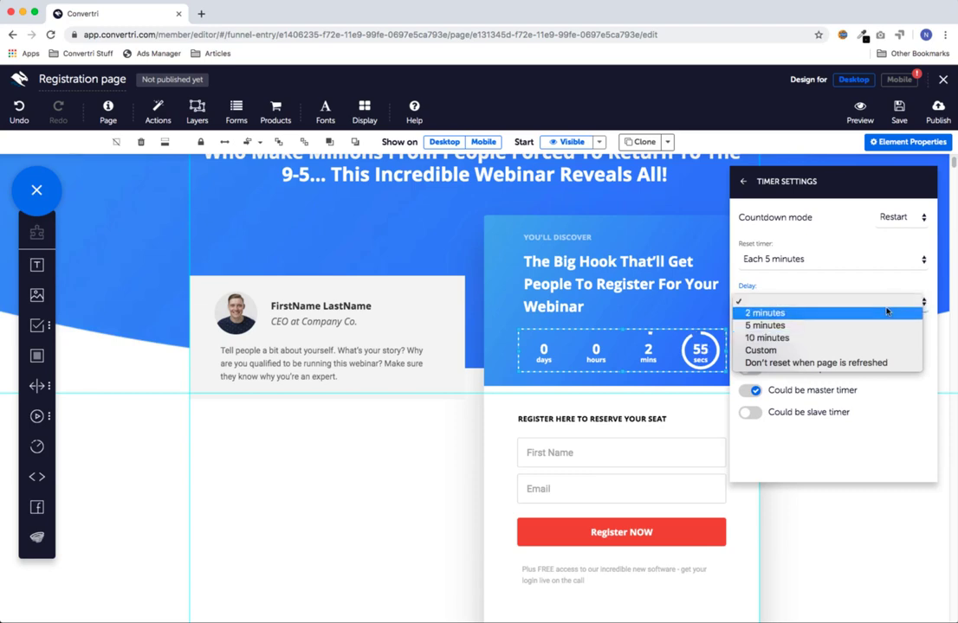
{"action": "left_click", "coordinate": [868, 338]}
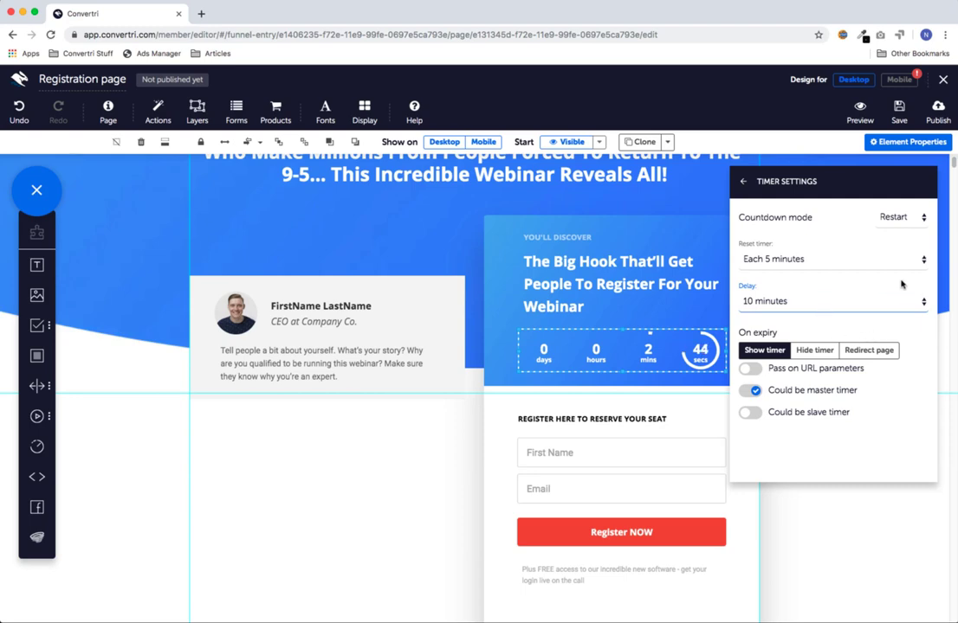
Set the countdown timer to reset twice per day, keep the master timer option enabled and close its settings.
{"action": "left_click", "coordinate": [874, 259]}
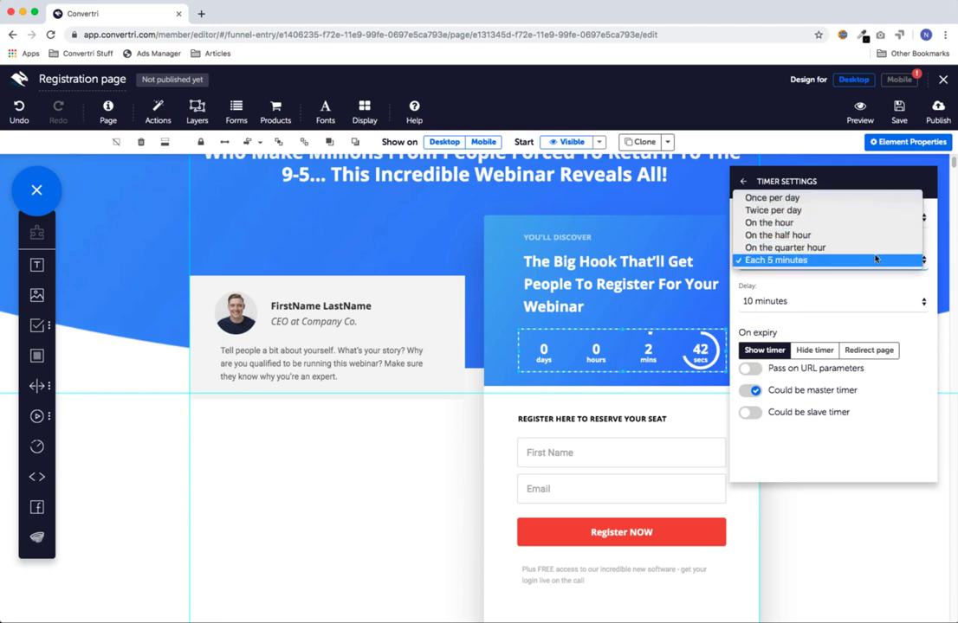
{"action": "left_click", "coordinate": [827, 211]}
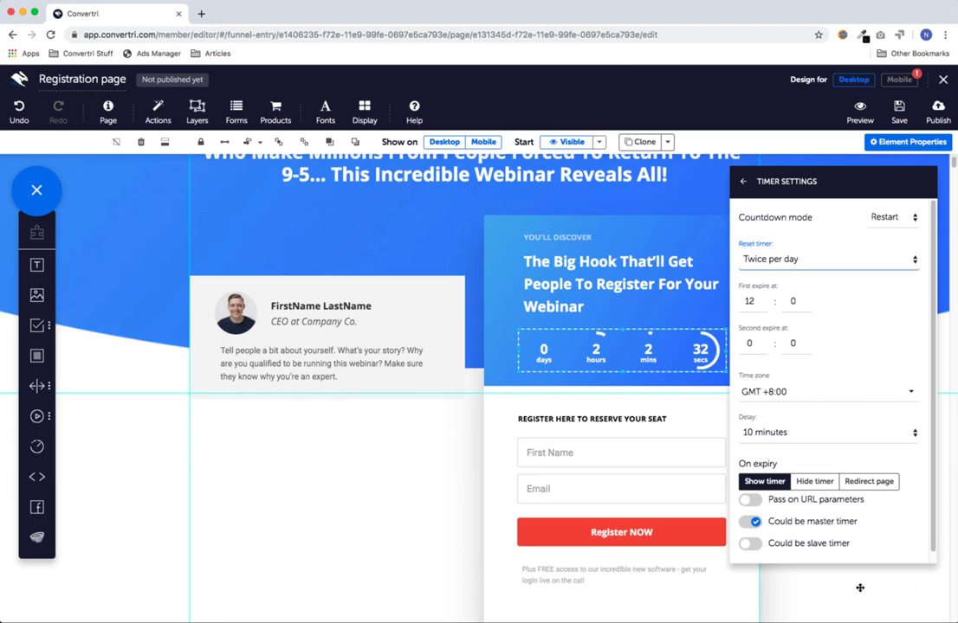
{"action": "left_click", "coordinate": [751, 526]}
{"action": "left_click", "coordinate": [753, 525]}
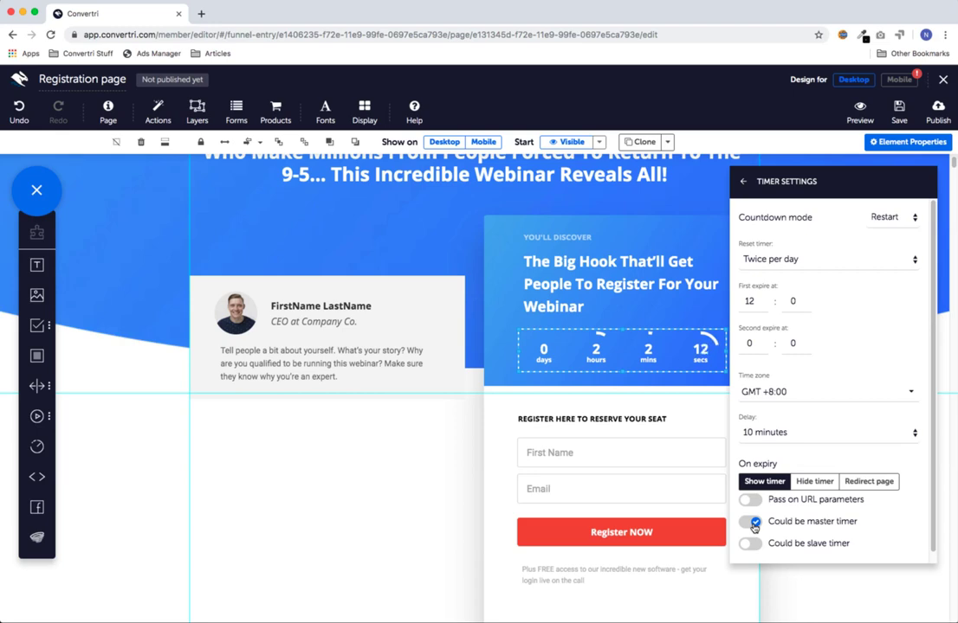
{"action": "left_click", "coordinate": [742, 181]}
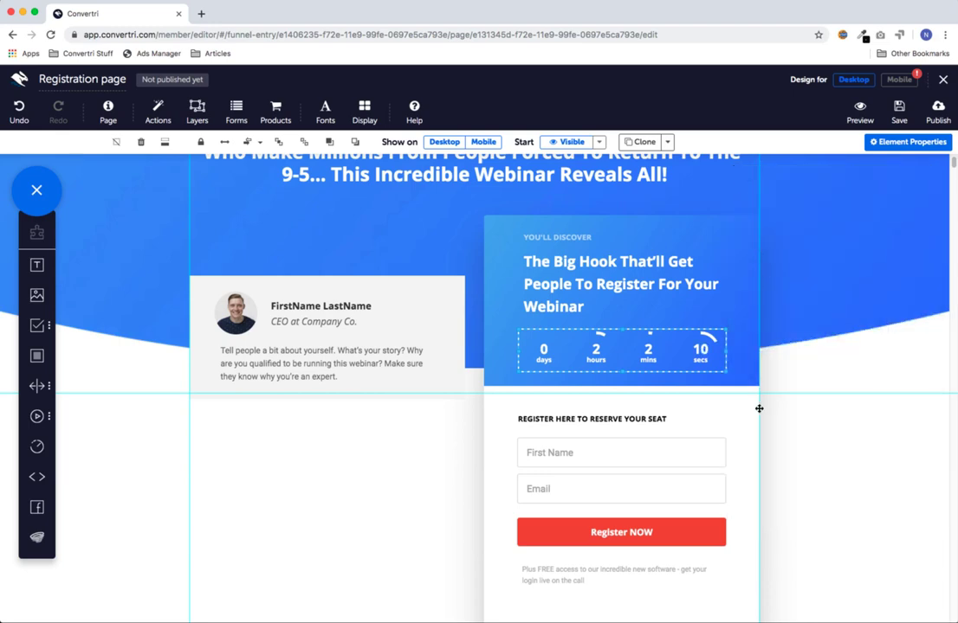
{"action": "left_click", "coordinate": [445, 468]}
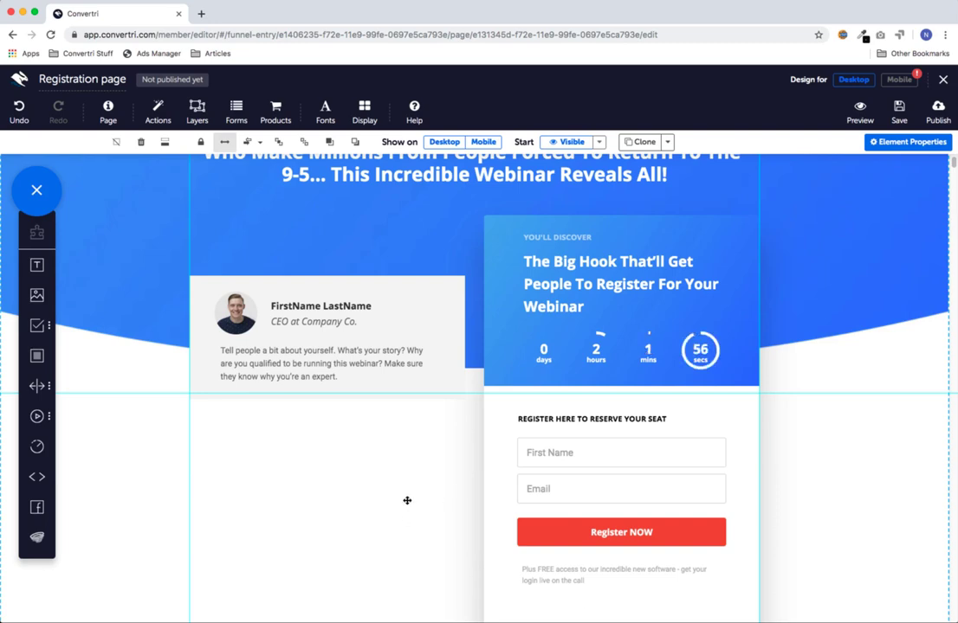
{"action": "left_click", "coordinate": [236, 114]}
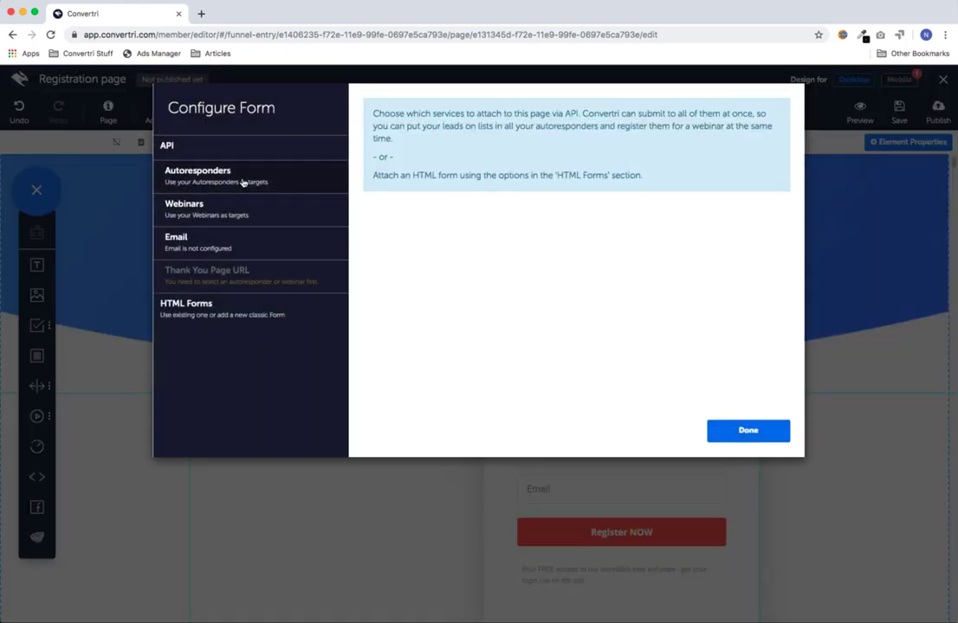
{"action": "left_click", "coordinate": [243, 178]}
{"action": "left_click", "coordinate": [239, 204]}
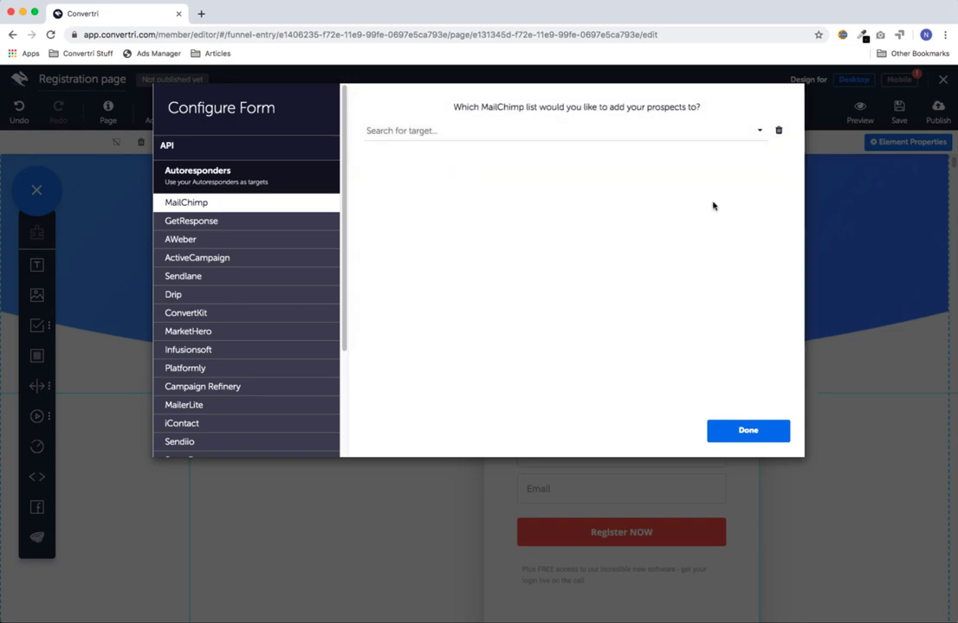
{"action": "left_click", "coordinate": [743, 130]}
{"action": "scroll", "coordinate": [571, 208], "scroll_direction": "down", "scroll_amount": 10}
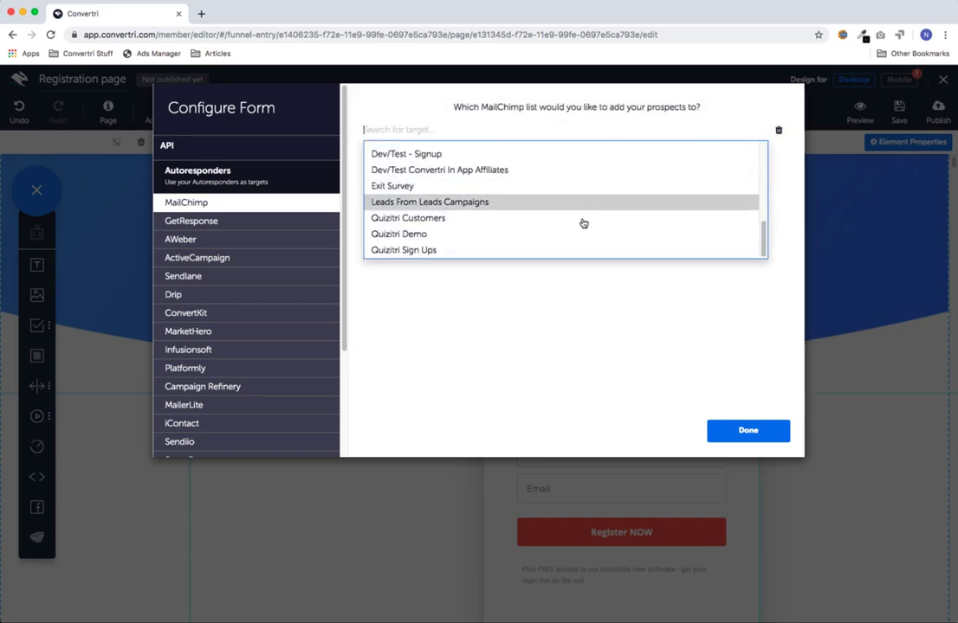
{"action": "scroll", "coordinate": [580, 221], "scroll_direction": "up", "scroll_amount": 2}
{"action": "left_click", "coordinate": [413, 182]}
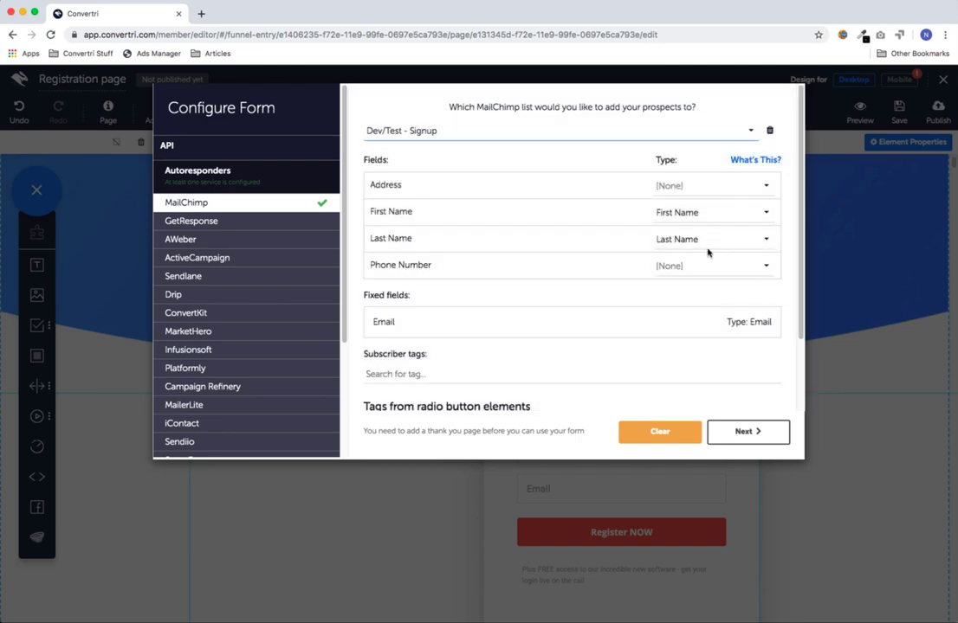
{"action": "left_click", "coordinate": [725, 433]}
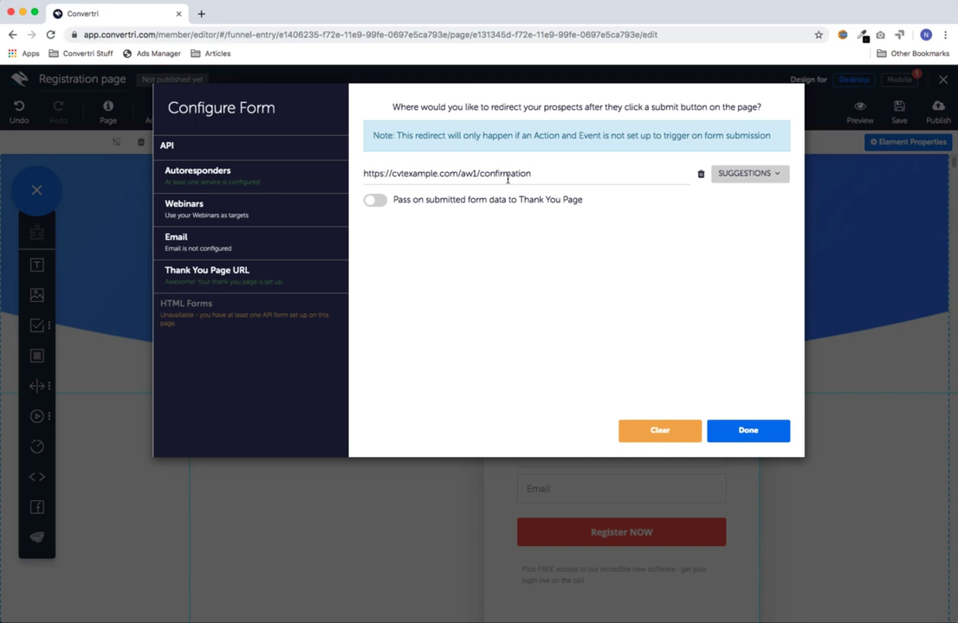
{"action": "left_click", "coordinate": [741, 437]}
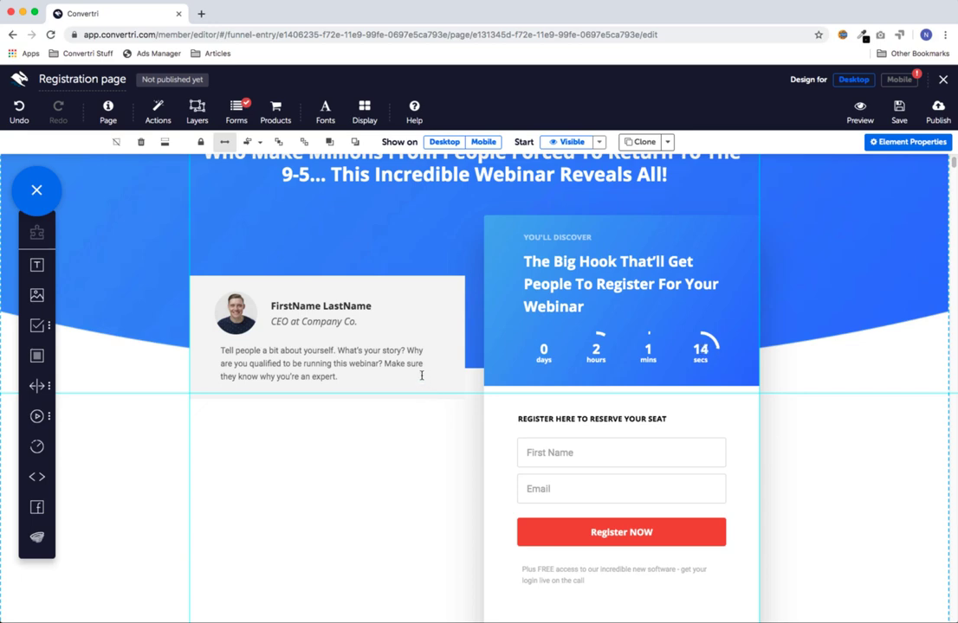
Check the assigned field type, required and validation settings of the First Name and Email fields in both registration forms.
{"action": "scroll", "coordinate": [420, 376], "scroll_direction": "down", "scroll_amount": 2}
{"action": "left_click", "coordinate": [562, 372]}
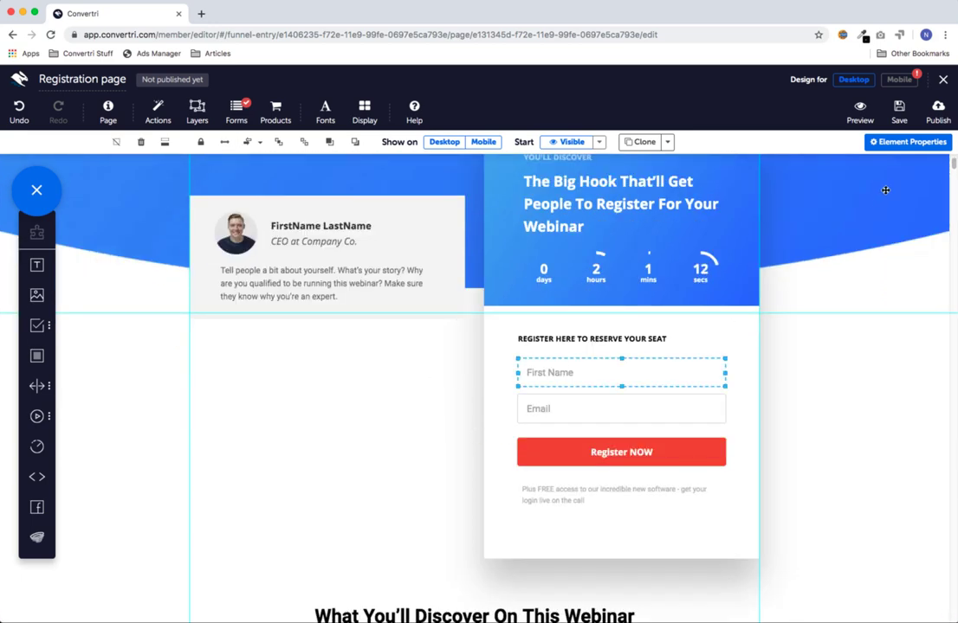
{"action": "left_click", "coordinate": [890, 145]}
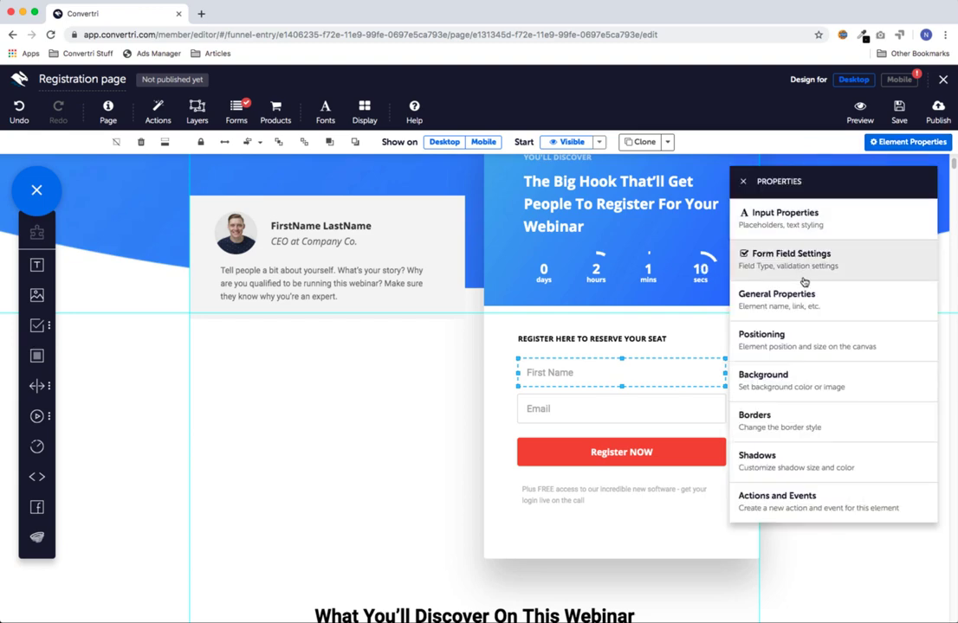
{"action": "left_click", "coordinate": [824, 254]}
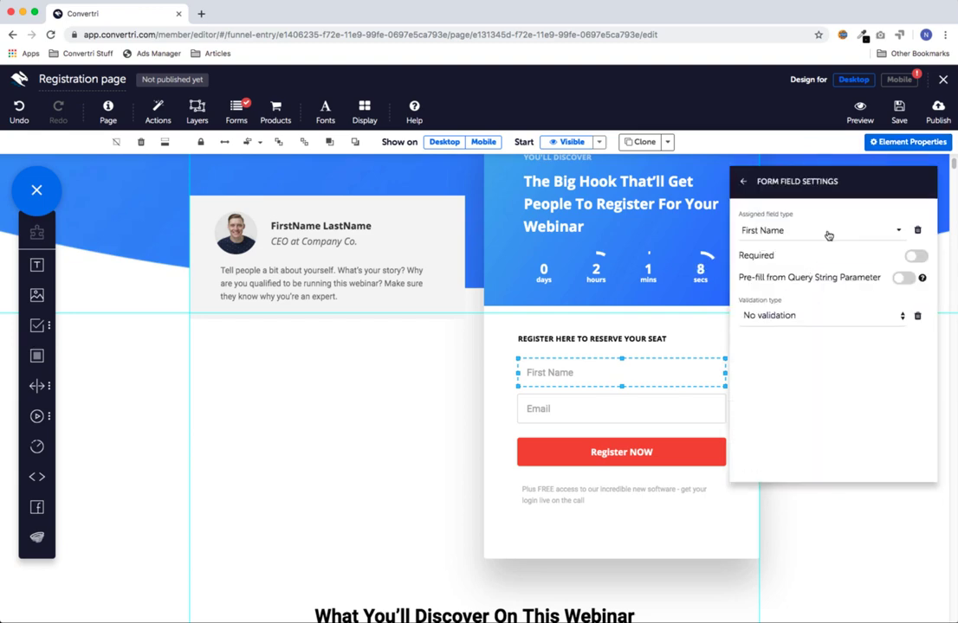
{"action": "left_click", "coordinate": [630, 407]}
{"action": "scroll", "coordinate": [404, 429], "scroll_direction": "down", "scroll_amount": 10}
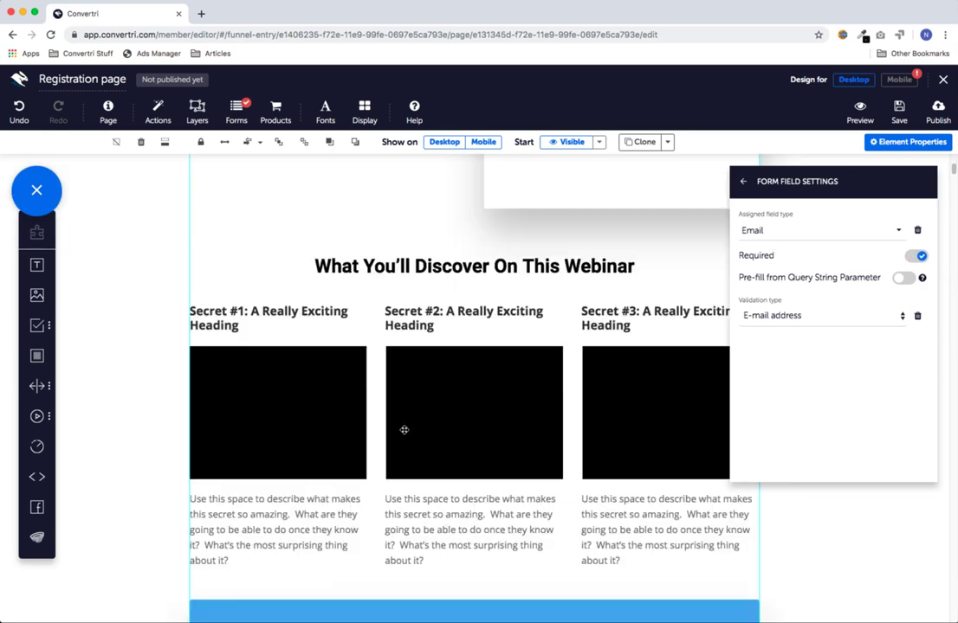
{"action": "left_click", "coordinate": [400, 501]}
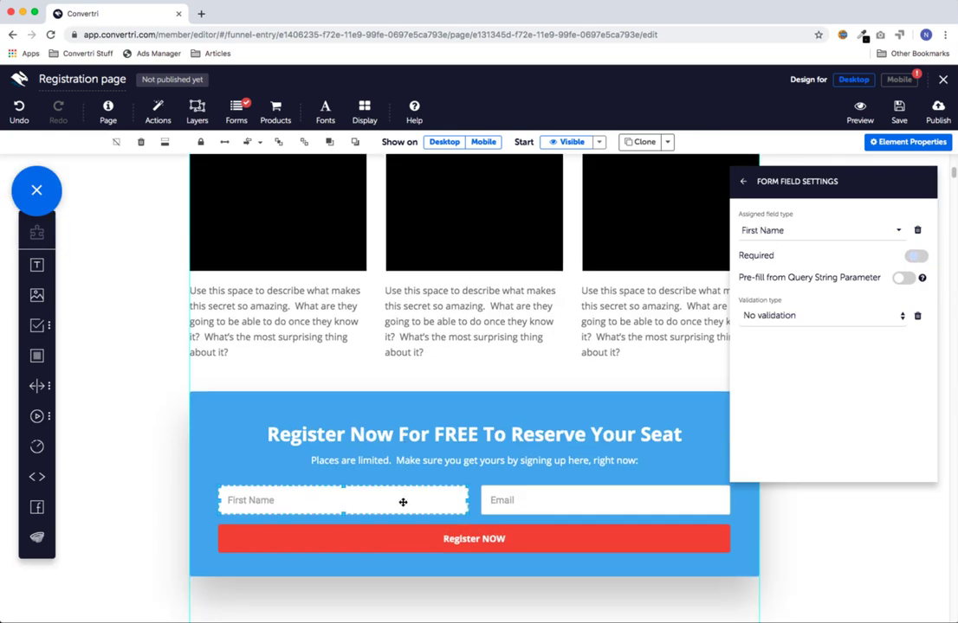
{"action": "left_click", "coordinate": [605, 507]}
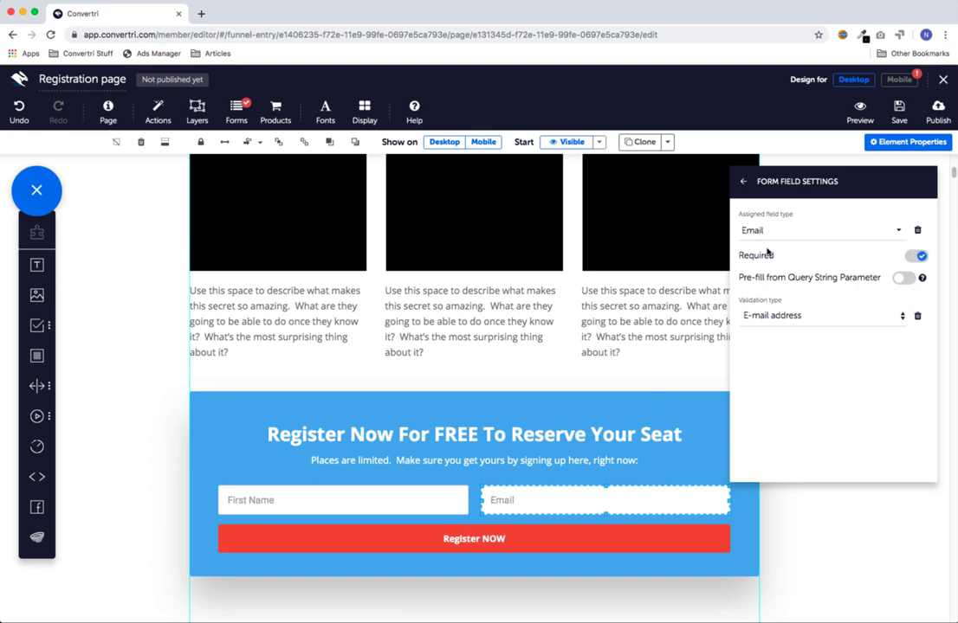
{"action": "scroll", "coordinate": [487, 337], "scroll_direction": "up", "scroll_amount": 3}
{"action": "scroll", "coordinate": [487, 337], "scroll_direction": "up", "scroll_amount": 5}
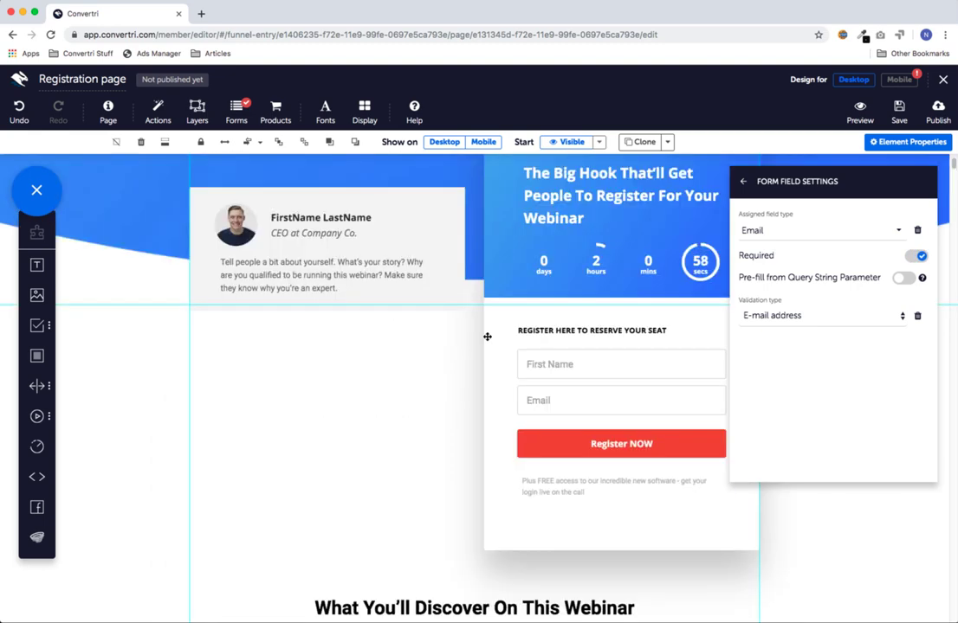
{"action": "scroll", "coordinate": [487, 336], "scroll_direction": "up", "scroll_amount": 1}
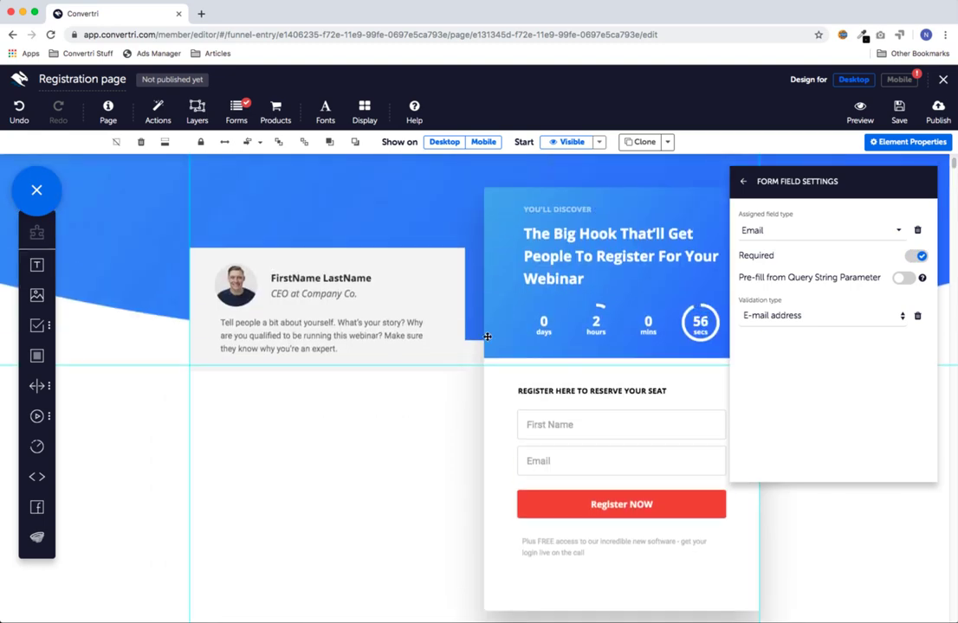
{"action": "left_click", "coordinate": [742, 180]}
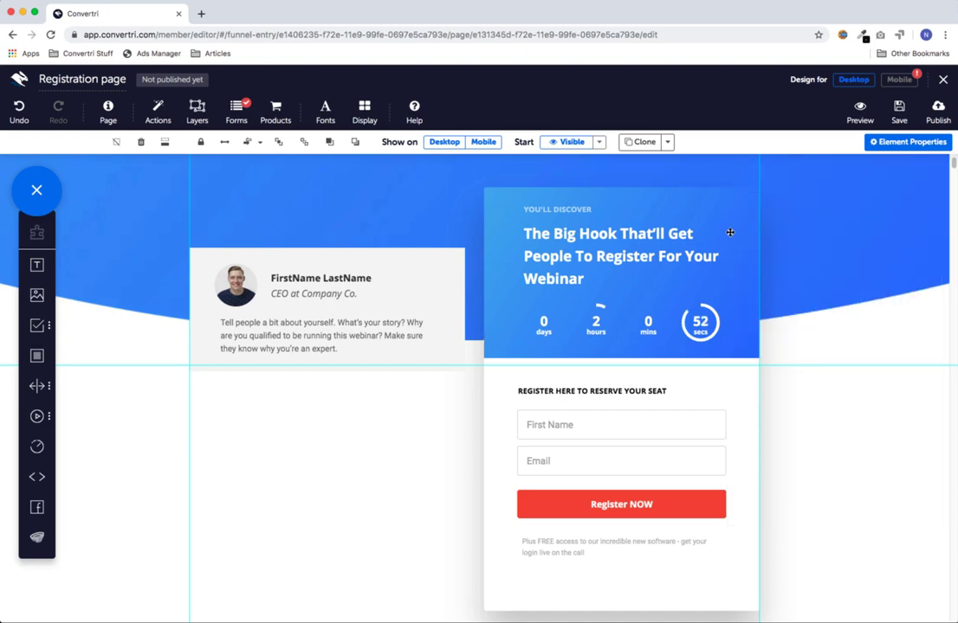
In the mobile design, move the presenter bio box up to close the empty gap beneath the headline.
{"action": "left_click", "coordinate": [899, 83]}
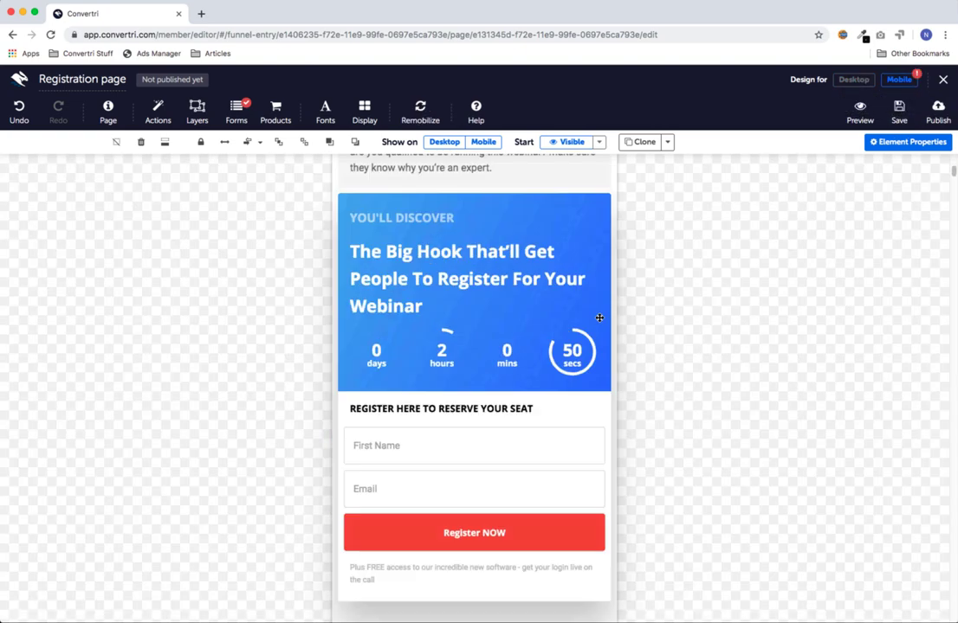
{"action": "scroll", "coordinate": [562, 327], "scroll_direction": "down", "scroll_amount": 10}
{"action": "scroll", "coordinate": [557, 317], "scroll_direction": "up", "scroll_amount": 10}
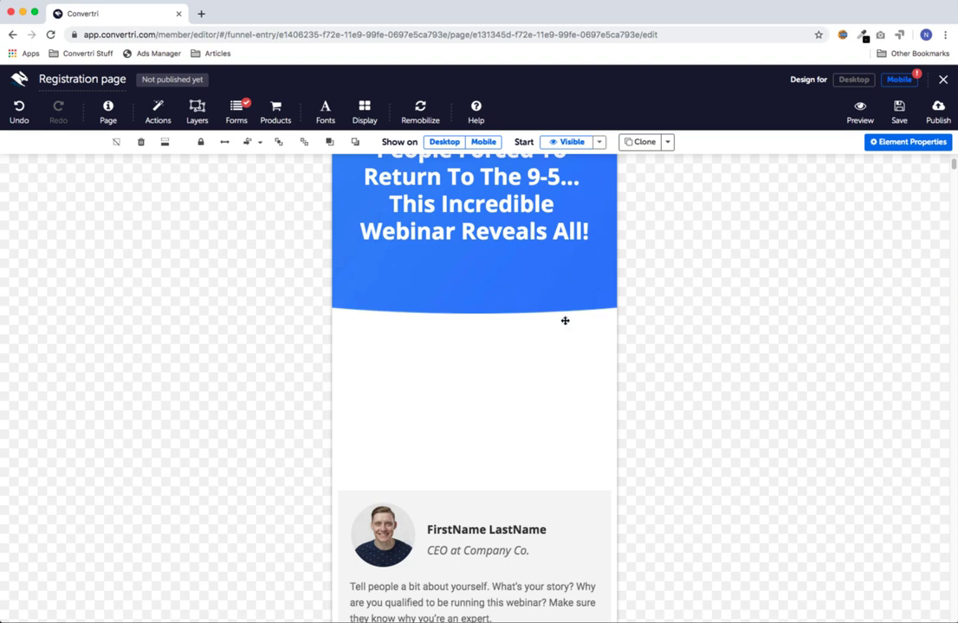
{"action": "left_click", "coordinate": [364, 491]}
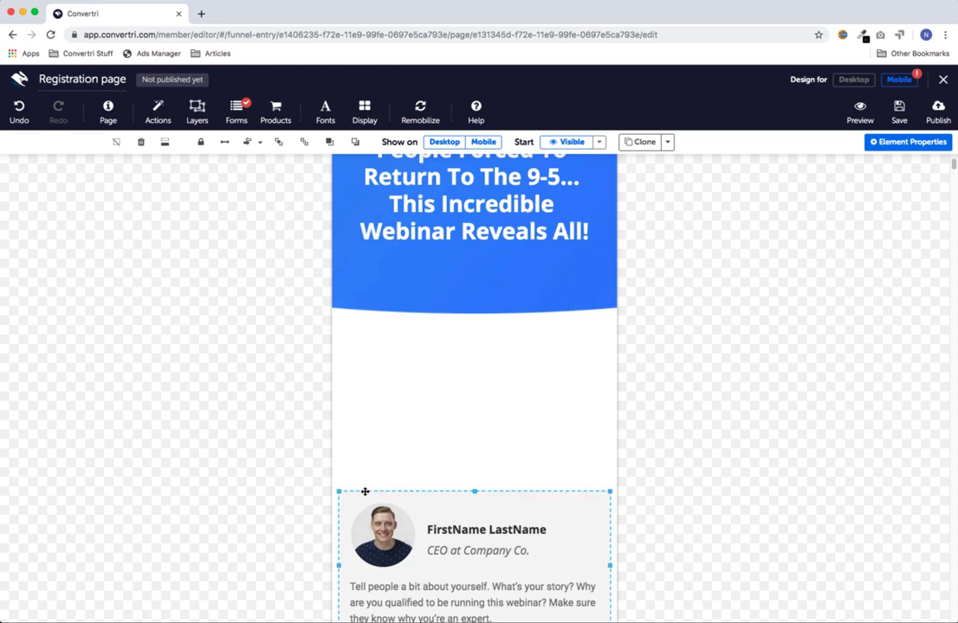
{"action": "left_click_drag", "start_coordinate": [350, 499], "coordinate": [355, 285]}
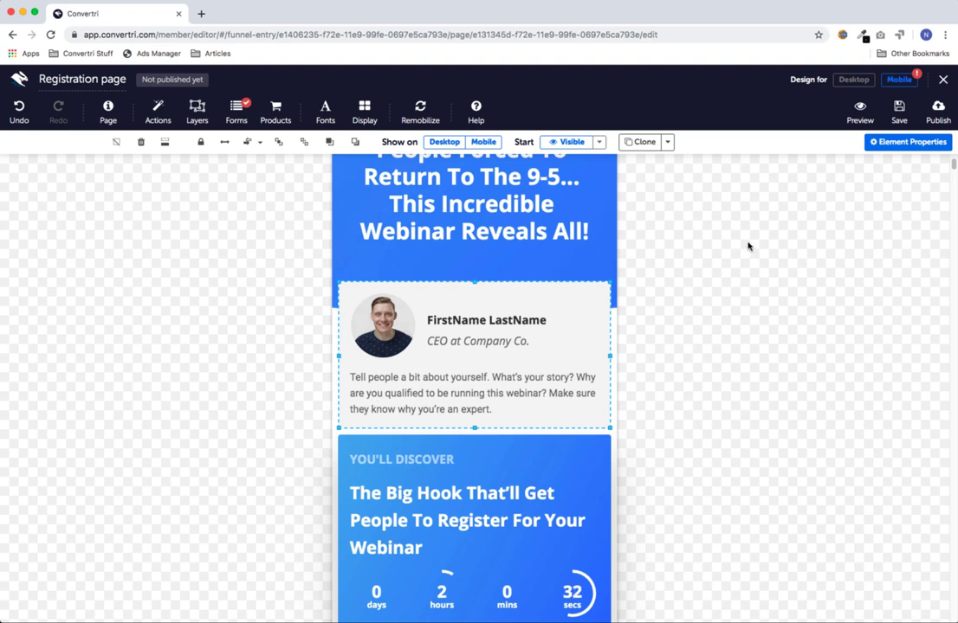
Publish the Registration page at the path aw1/registration and view the live page.
{"action": "left_click", "coordinate": [936, 111]}
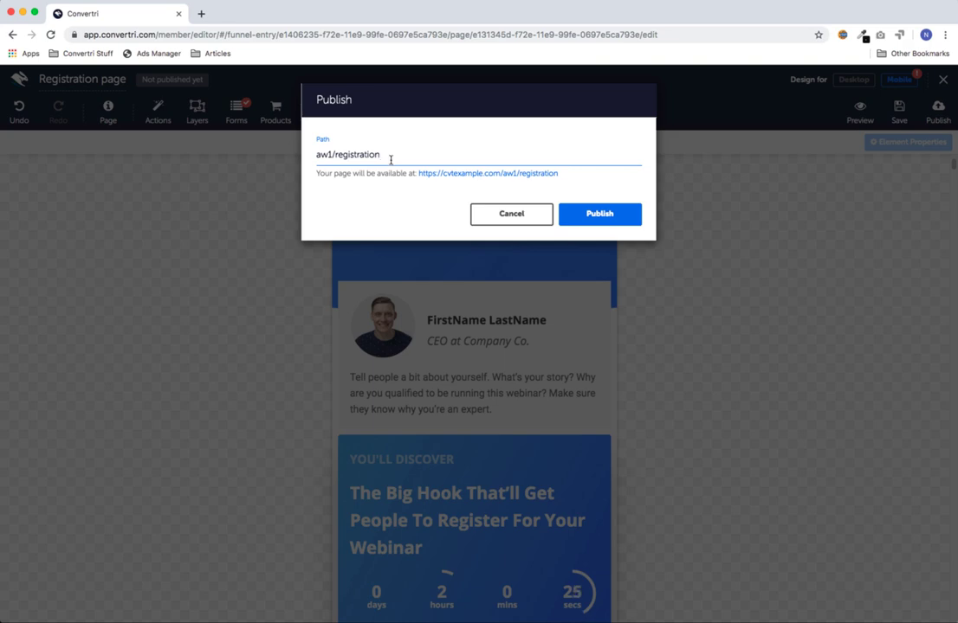
{"action": "left_click", "coordinate": [606, 218]}
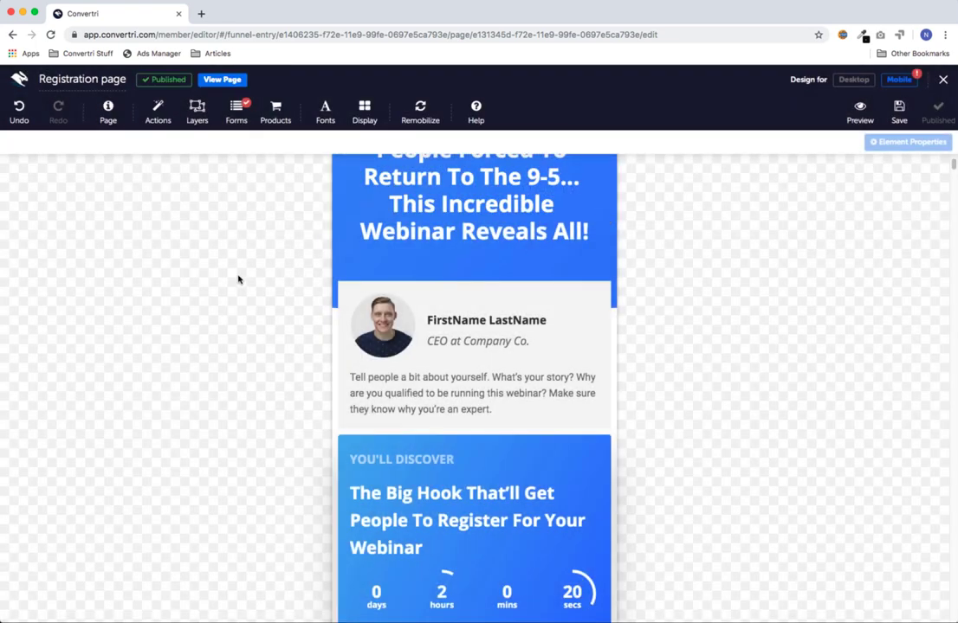
{"action": "left_click", "coordinate": [228, 81]}
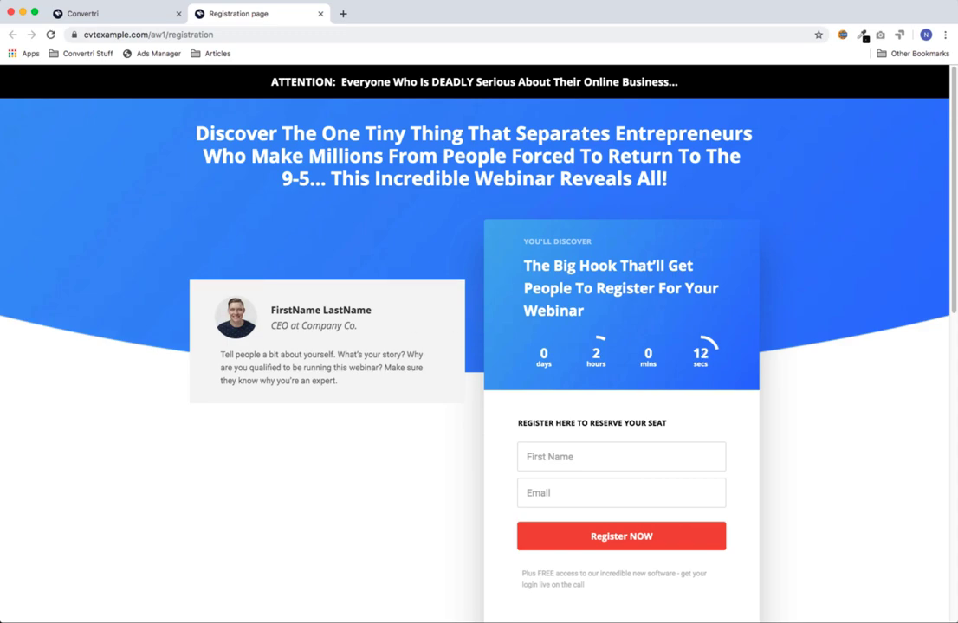
Return to the Autowebinar 1 page list and reopen the Registration page for editing.
{"action": "left_click", "coordinate": [120, 18]}
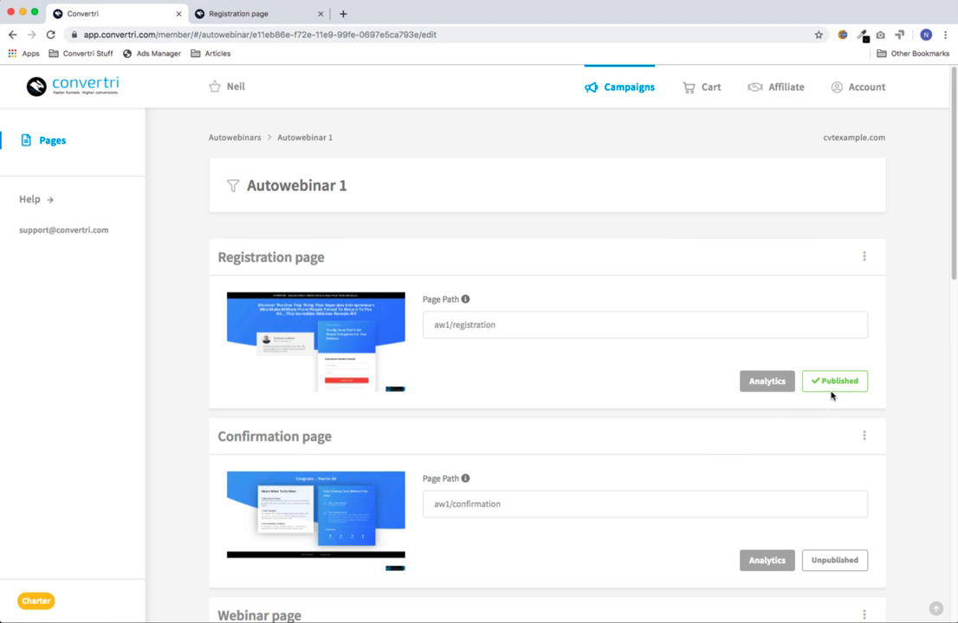
{"action": "left_click", "coordinate": [305, 348]}
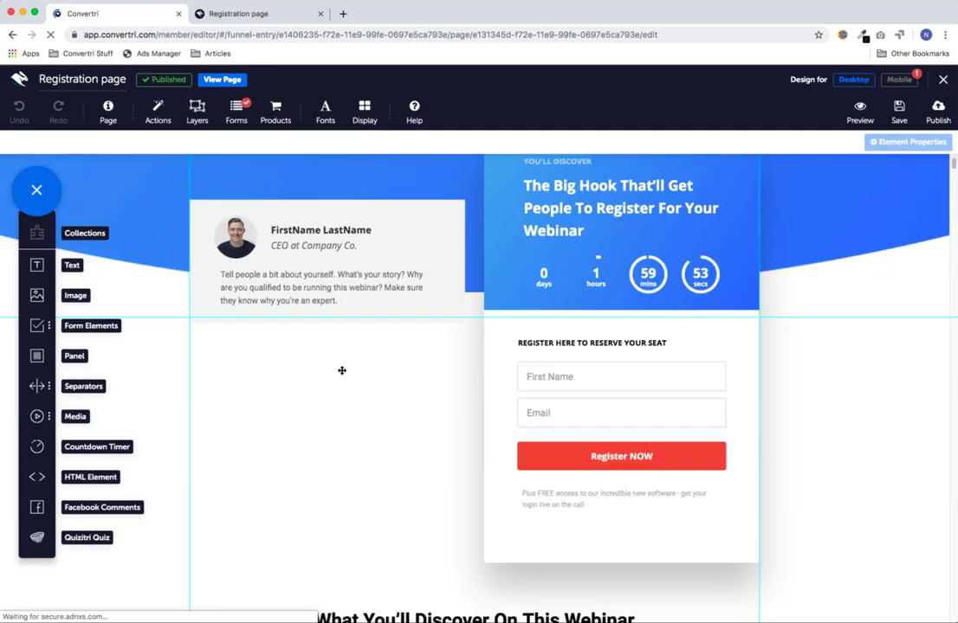
Move the presenter bio box down below the blue background in the desktop design, save the Registration page and return to the page list.
{"action": "left_click_drag", "start_coordinate": [195, 235], "coordinate": [195, 394]}
{"action": "left_click", "coordinate": [899, 111]}
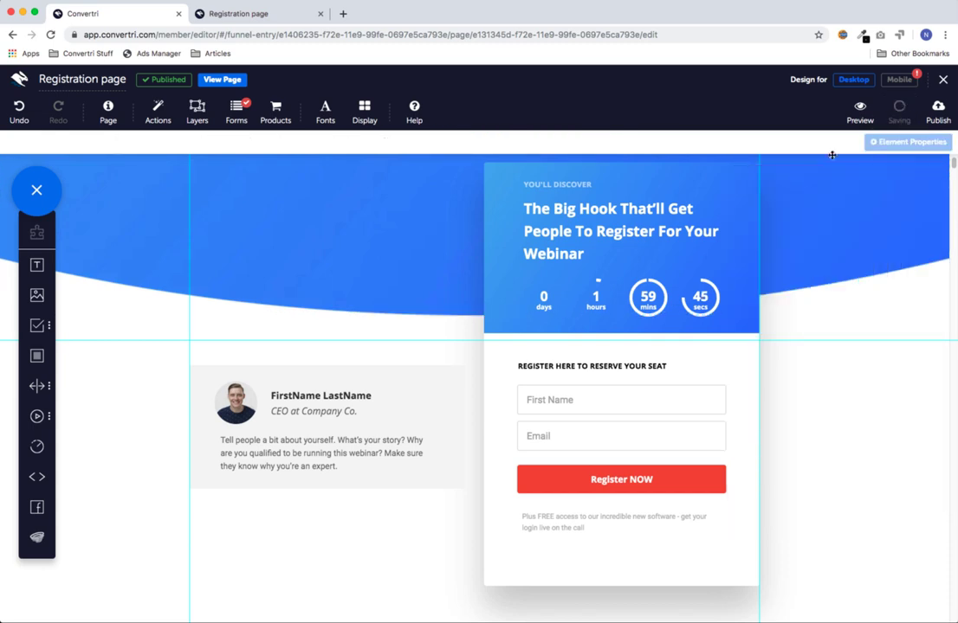
{"action": "left_click", "coordinate": [943, 78]}
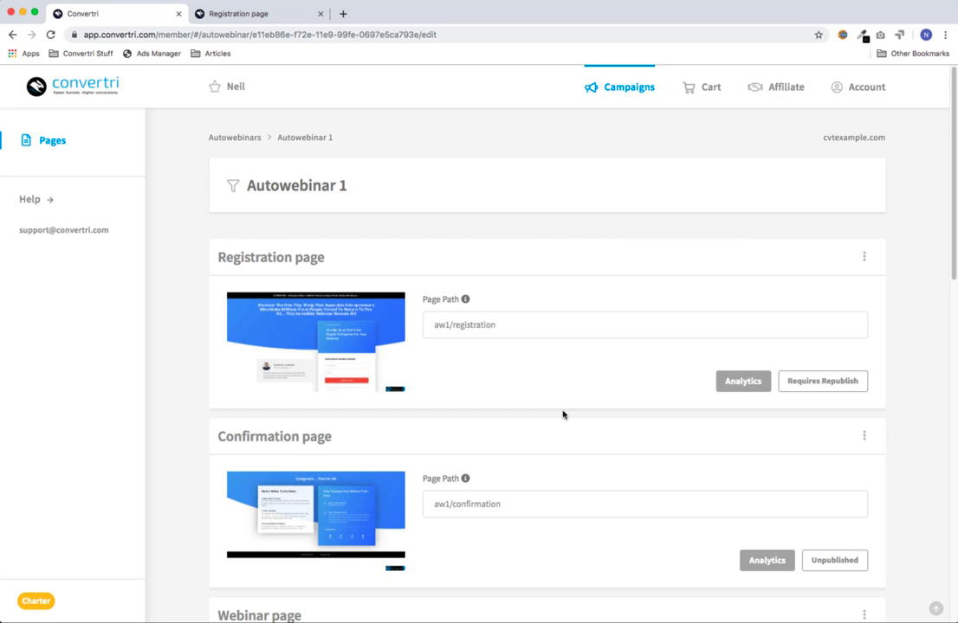
Open the Webinar page of Autowebinar 1 for editing.
{"action": "scroll", "coordinate": [584, 381], "scroll_direction": "down", "scroll_amount": 3}
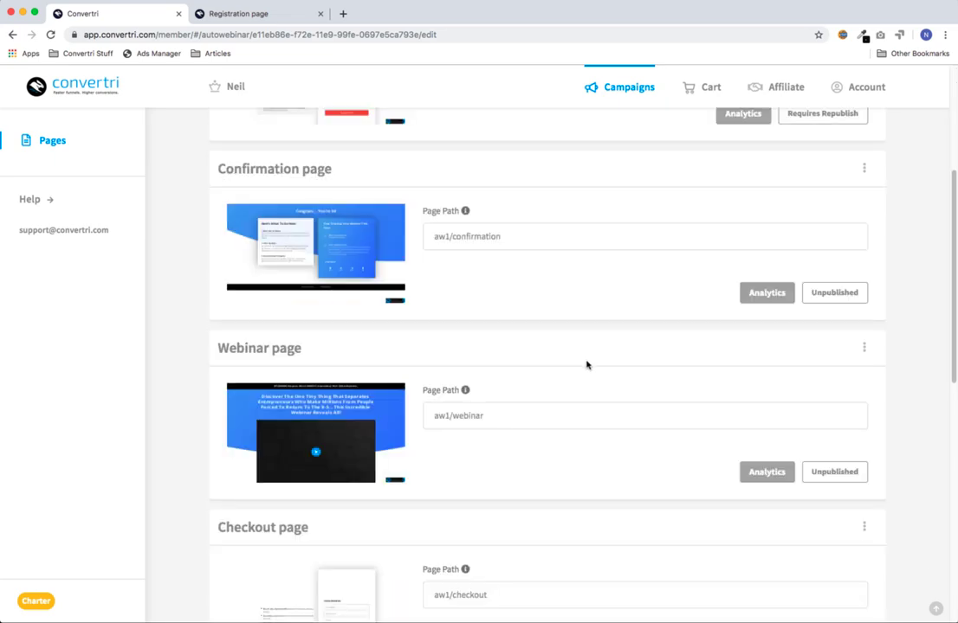
{"action": "scroll", "coordinate": [577, 347], "scroll_direction": "down", "scroll_amount": 1}
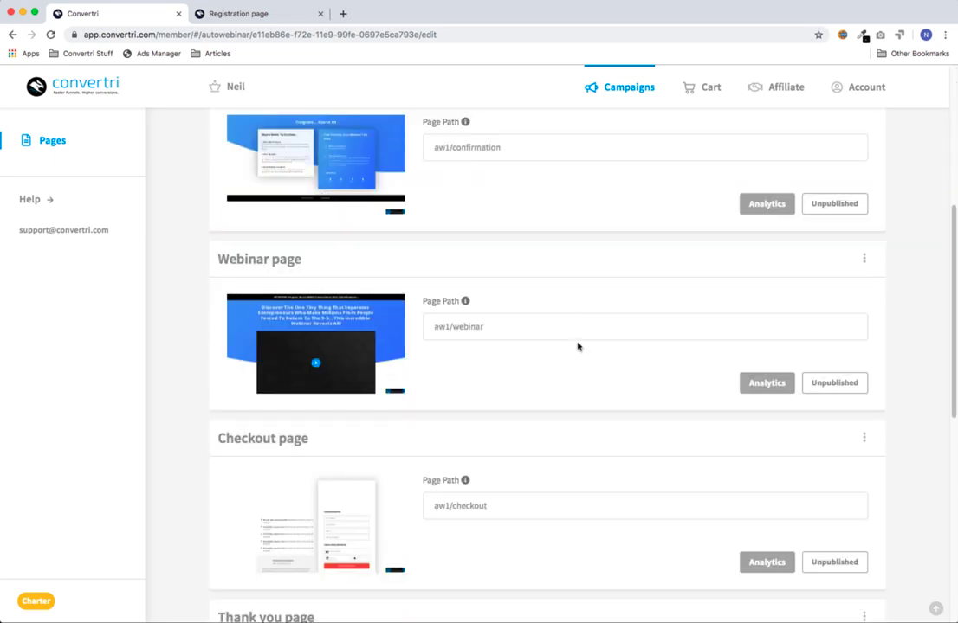
{"action": "scroll", "coordinate": [578, 345], "scroll_direction": "up", "scroll_amount": 2}
{"action": "scroll", "coordinate": [578, 345], "scroll_direction": "down", "scroll_amount": 1}
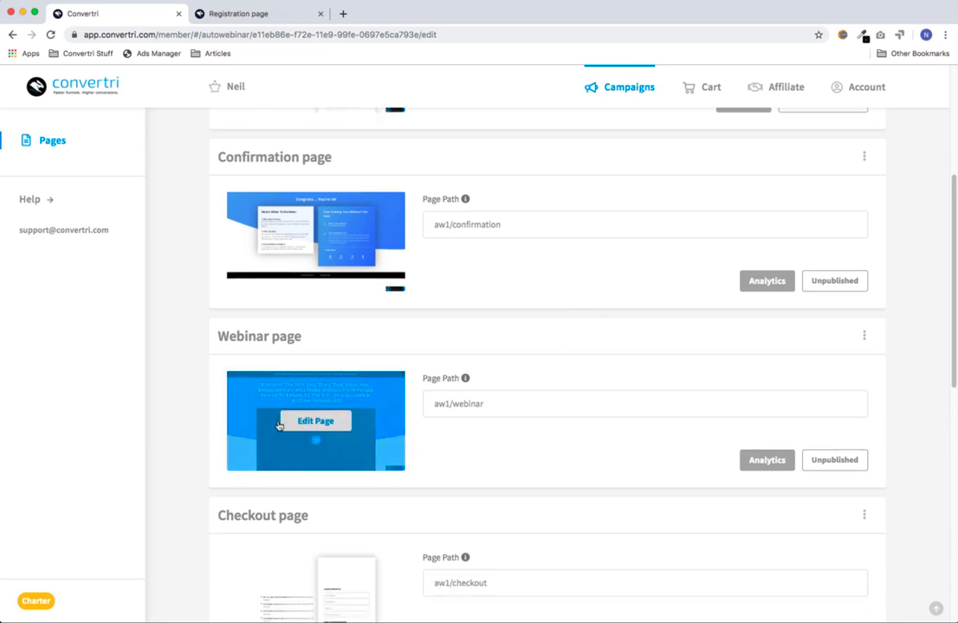
{"action": "left_click", "coordinate": [296, 424]}
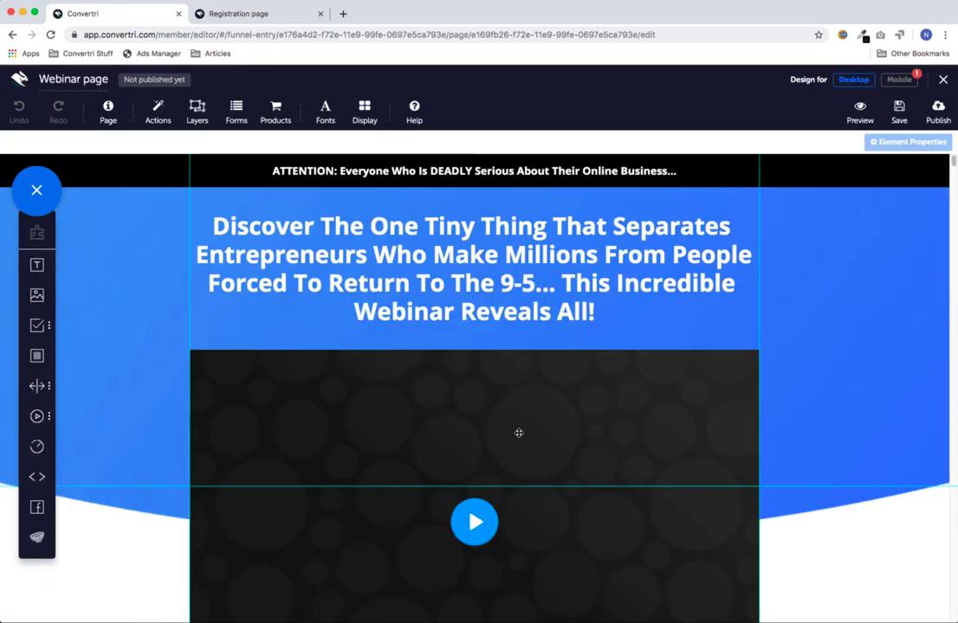
Check the video source and playback settings of the Webinar page's main video.
{"action": "scroll", "coordinate": [519, 433], "scroll_direction": "down", "scroll_amount": 3}
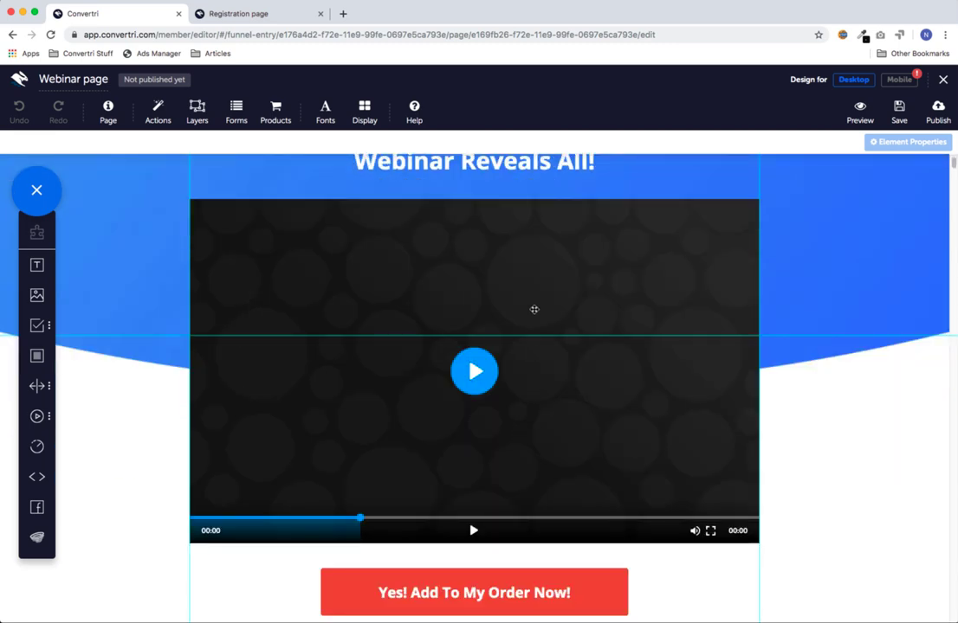
{"action": "left_click", "coordinate": [534, 309]}
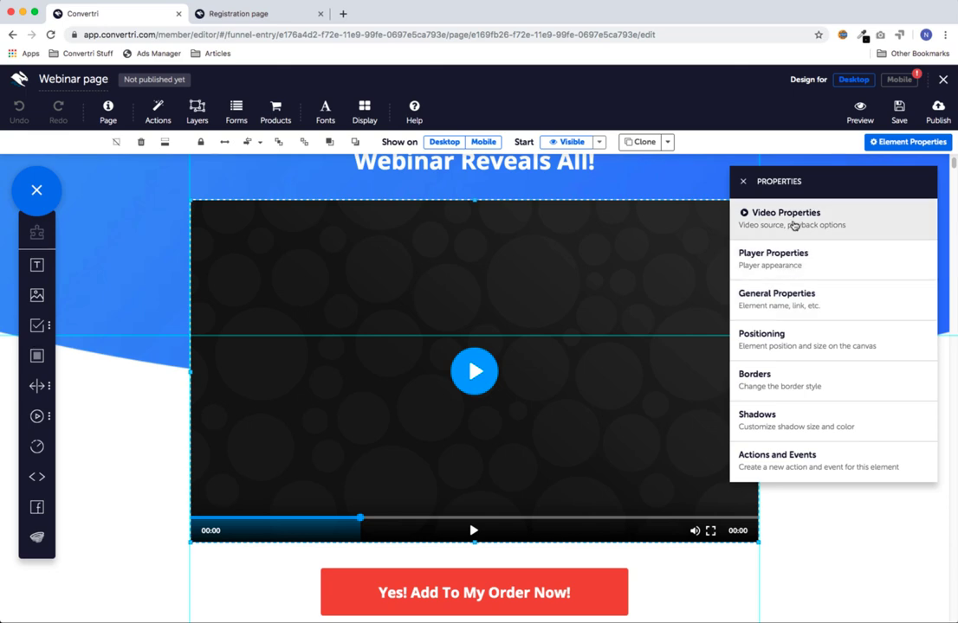
{"action": "left_click", "coordinate": [794, 225]}
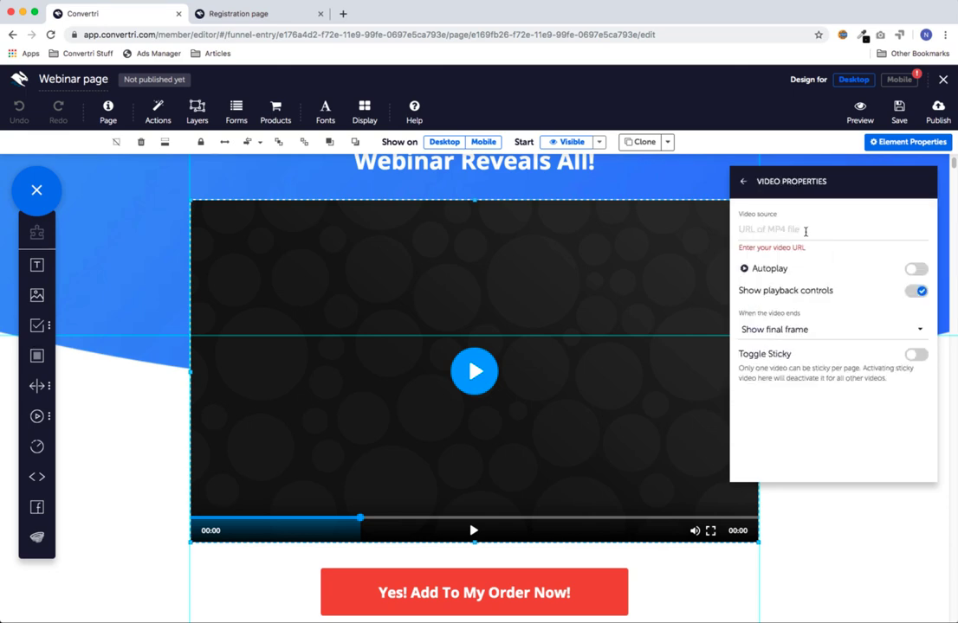
{"action": "left_click", "coordinate": [813, 232]}
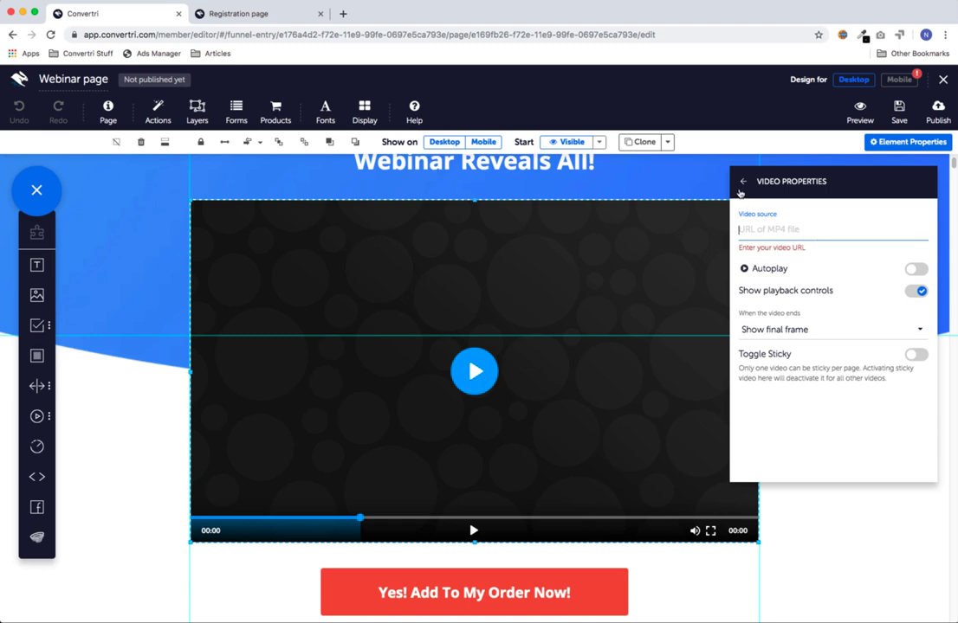
{"action": "left_click", "coordinate": [742, 181]}
Check the link settings of the "Yes! Add To My Order Now!" button beneath the video.
{"action": "scroll", "coordinate": [645, 303], "scroll_direction": "down", "scroll_amount": 2}
{"action": "left_click", "coordinate": [560, 401]}
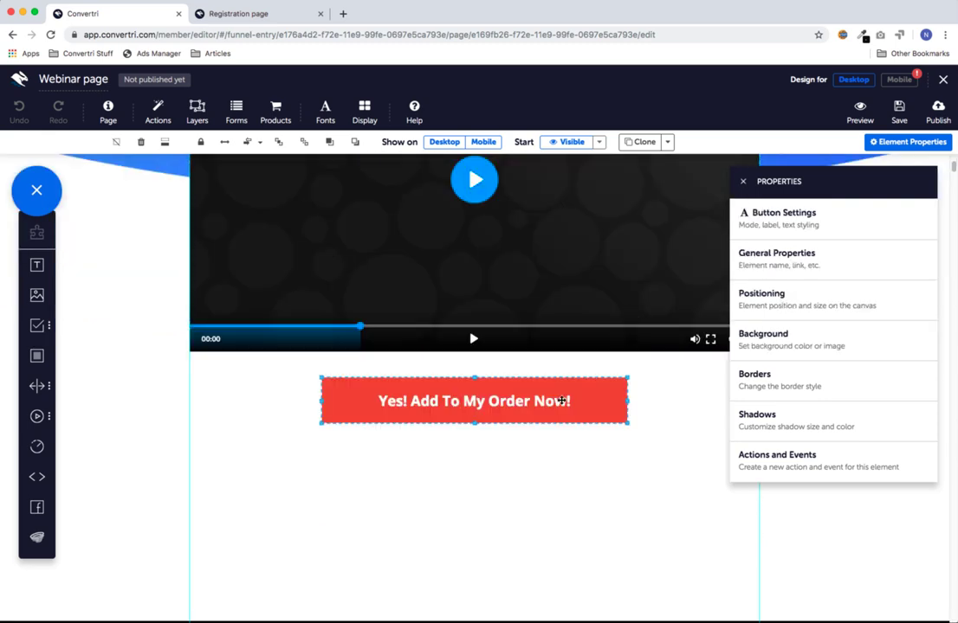
{"action": "left_click", "coordinate": [865, 265]}
{"action": "left_click", "coordinate": [814, 275]}
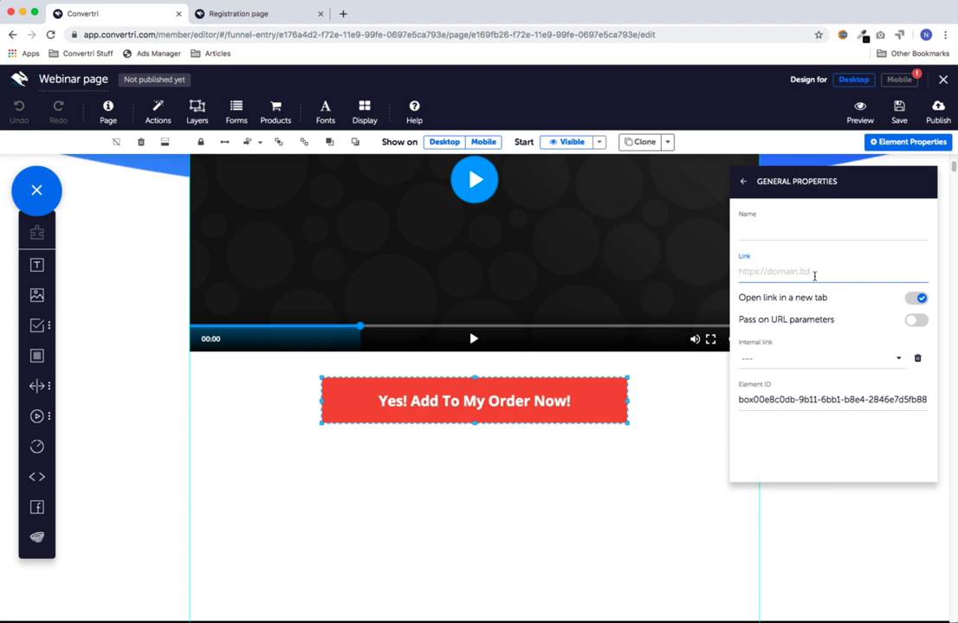
{"action": "left_click", "coordinate": [743, 182]}
{"action": "left_click", "coordinate": [743, 182]}
Leave the Webinar page without saving and open the Replay page for editing.
{"action": "left_click", "coordinate": [943, 79]}
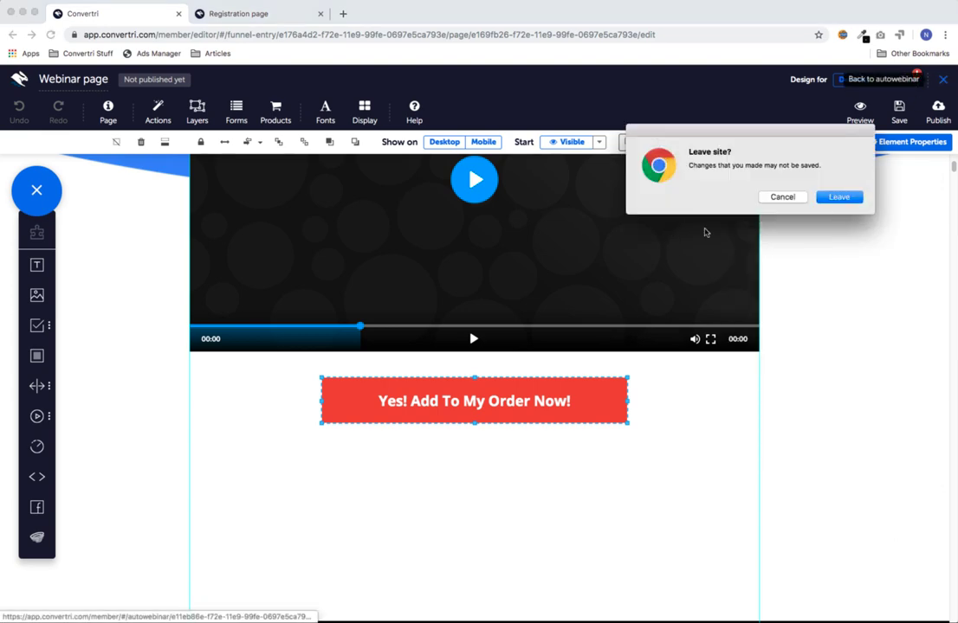
{"action": "key", "text": "Return"}
{"action": "scroll", "coordinate": [678, 329], "scroll_direction": "down", "scroll_amount": 10}
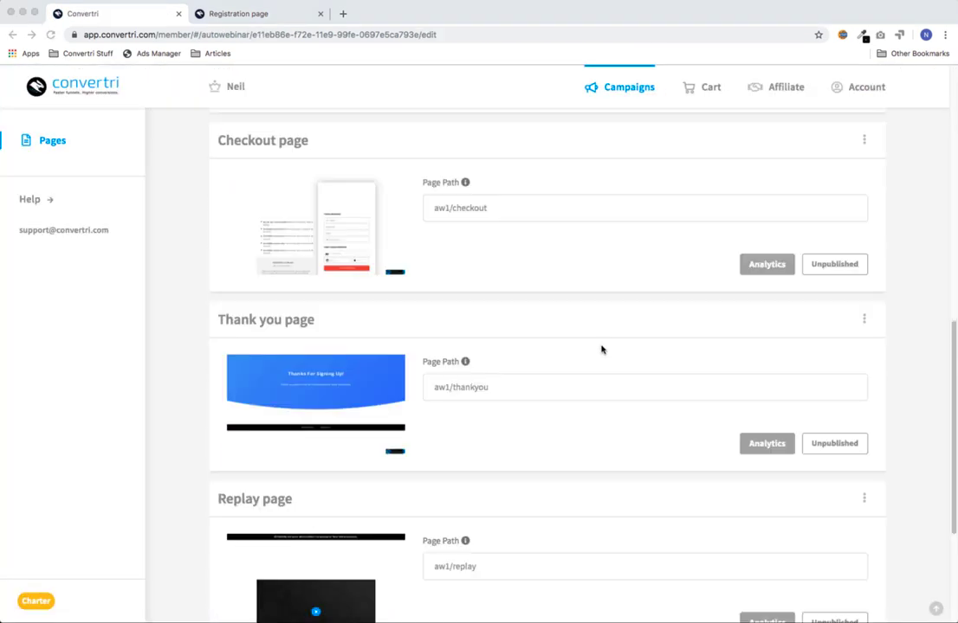
{"action": "left_click", "coordinate": [317, 365]}
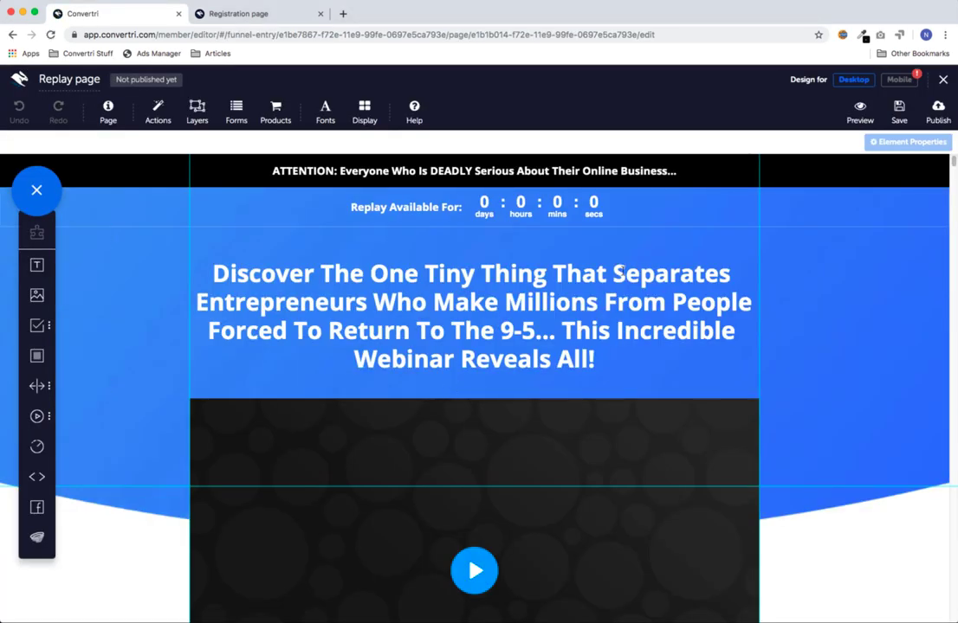
Set the "Replay Available For" countdown timer to redirect the page on expiry.
{"action": "left_click", "coordinate": [565, 214]}
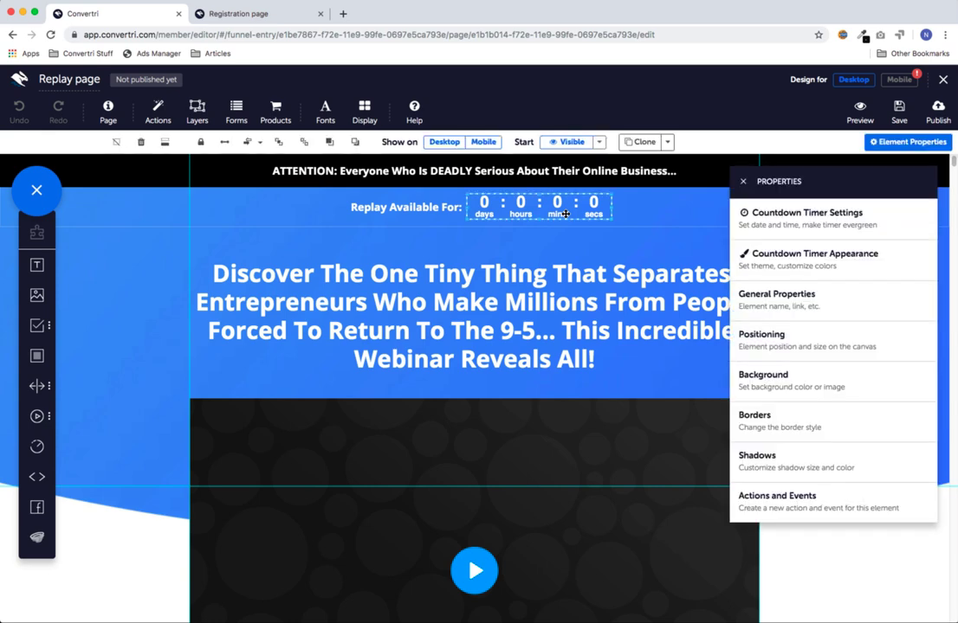
{"action": "left_click", "coordinate": [847, 231]}
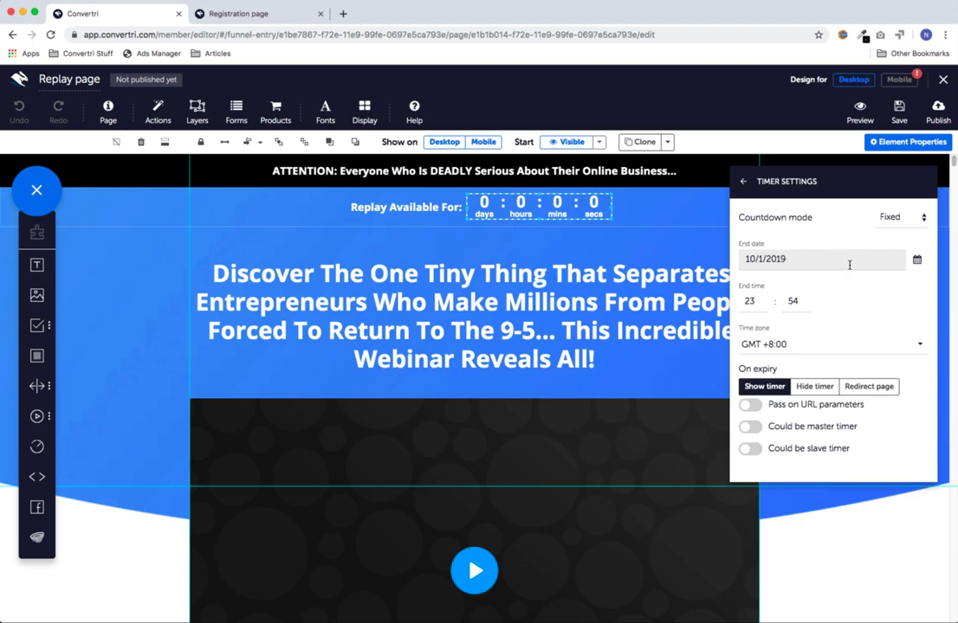
{"action": "left_click", "coordinate": [869, 386]}
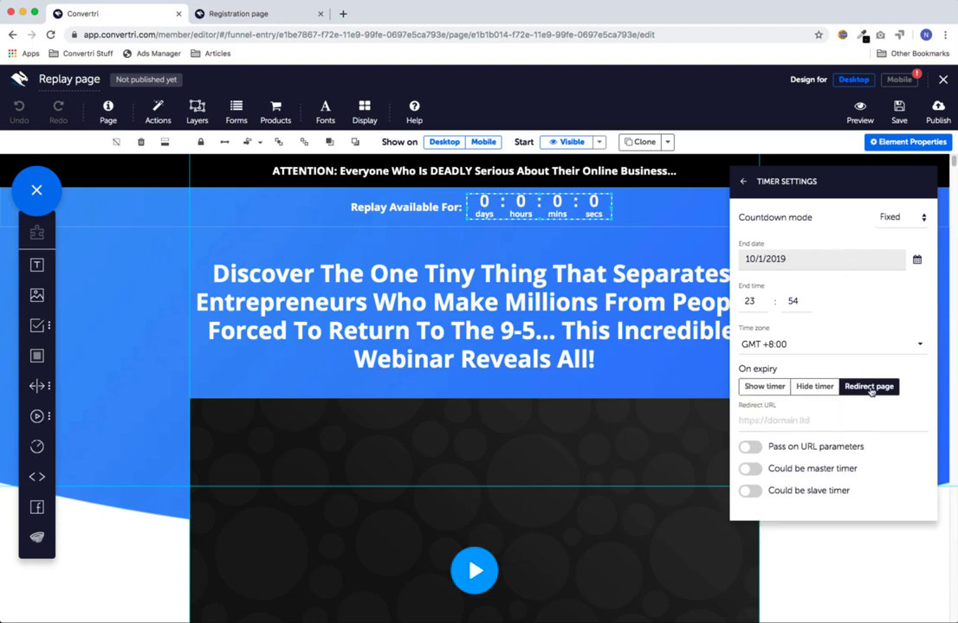